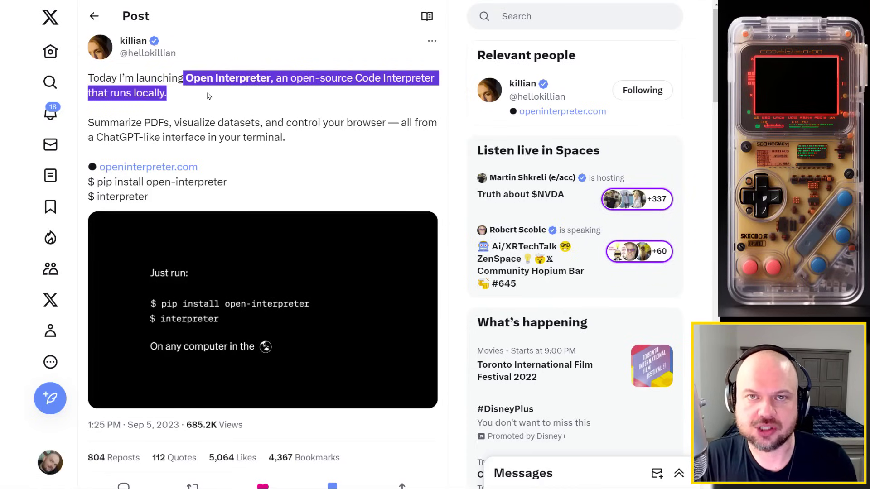
- Follow the launch tweet's link to the KillianLucas/open-interpreter GitHub repository
left_click(339, 177)
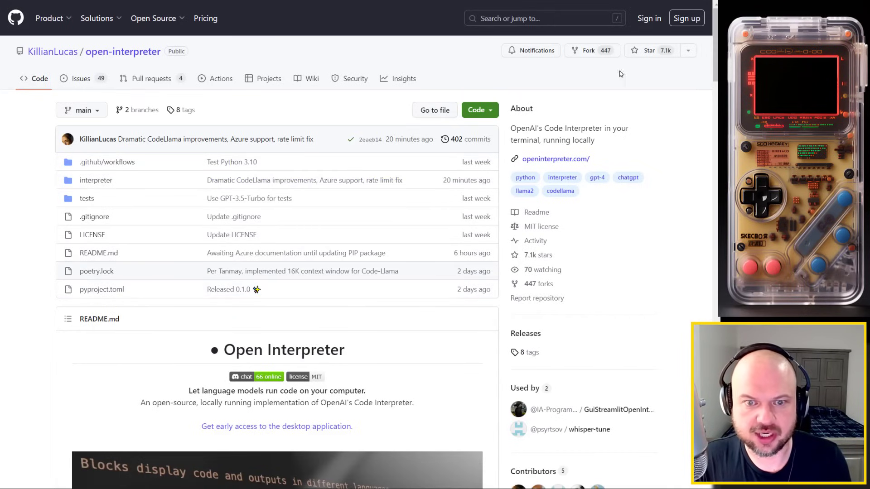
mouse_move(715, 55)
left_mouse_down()
mouse_move(707, 137)
mouse_move(716, 273)
left_mouse_up()
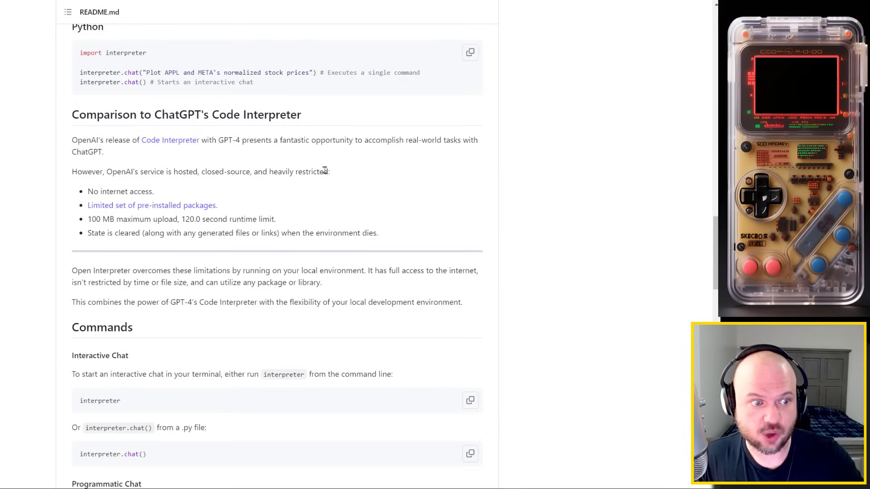
- Highlight the README's Code Interpreter limitations: restricted service, no internet, upload/runtime limits, cleared state
left_click_drag(107, 171, 330, 175)
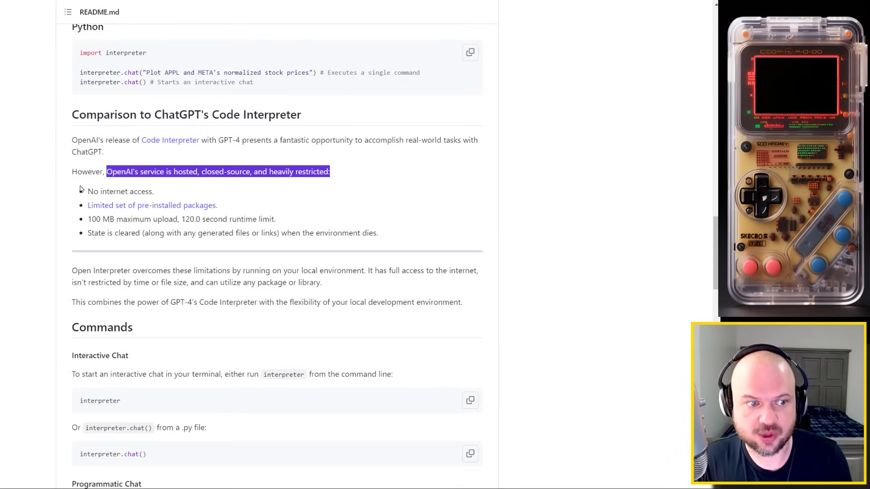
mouse_move(81, 189)
left_mouse_down()
mouse_move(178, 187)
mouse_move(50, 213)
left_mouse_up()
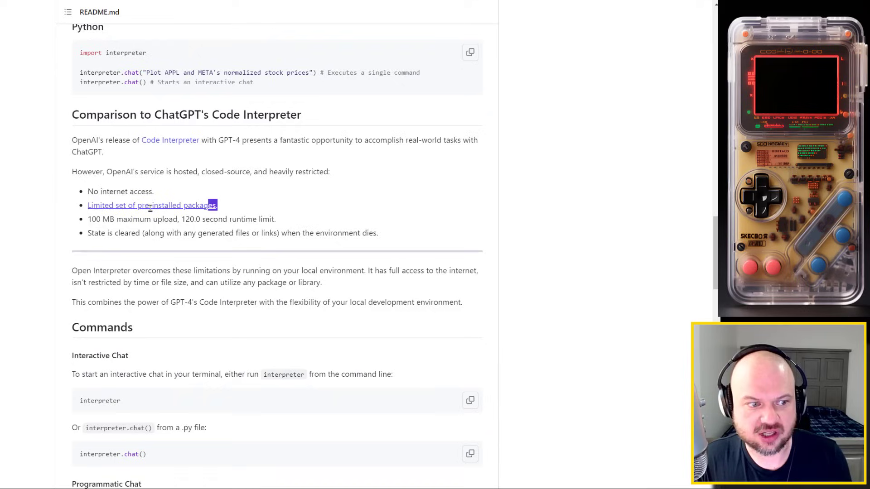
left_click_drag(109, 219, 314, 226)
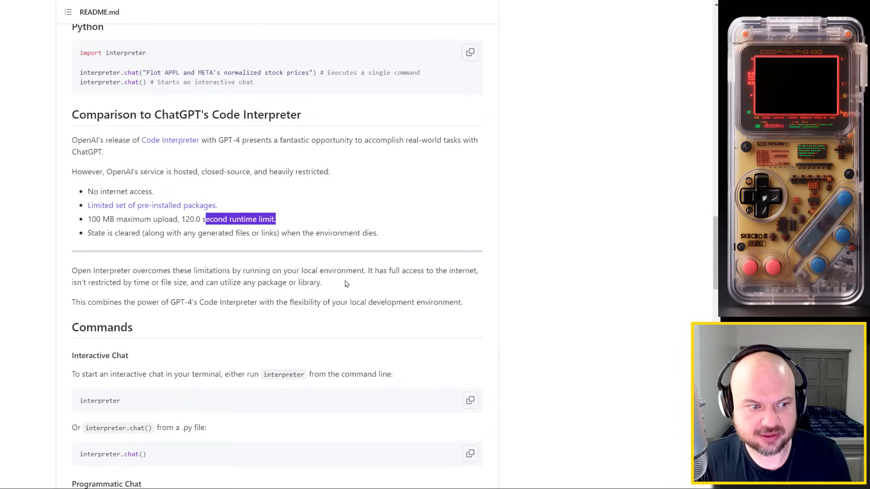
left_click_drag(87, 234, 374, 251)
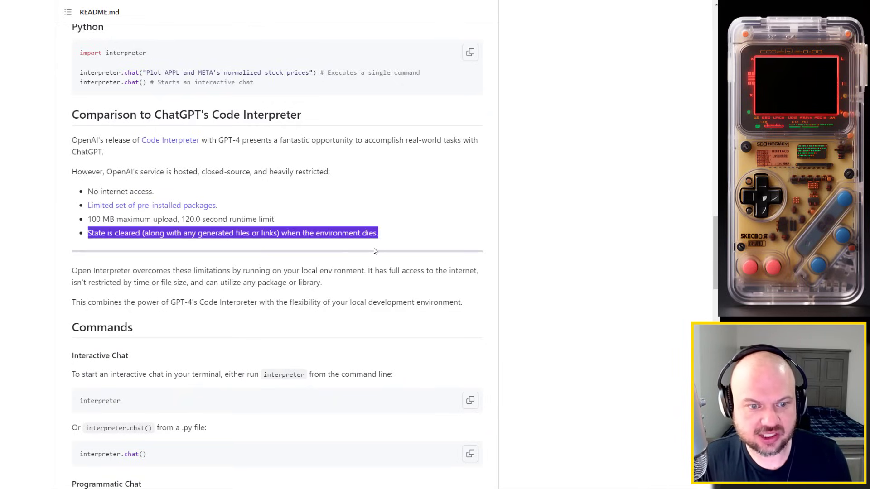
left_click(399, 232)
scroll(400, 232, "up", 4)
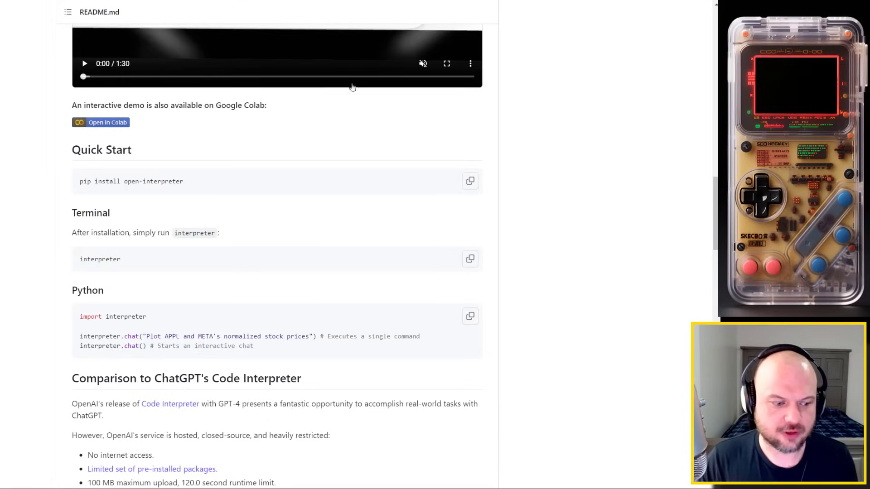
- Launch Command Prompt as administrator and stretch its window to full screen height
key("super")
type("cmd")
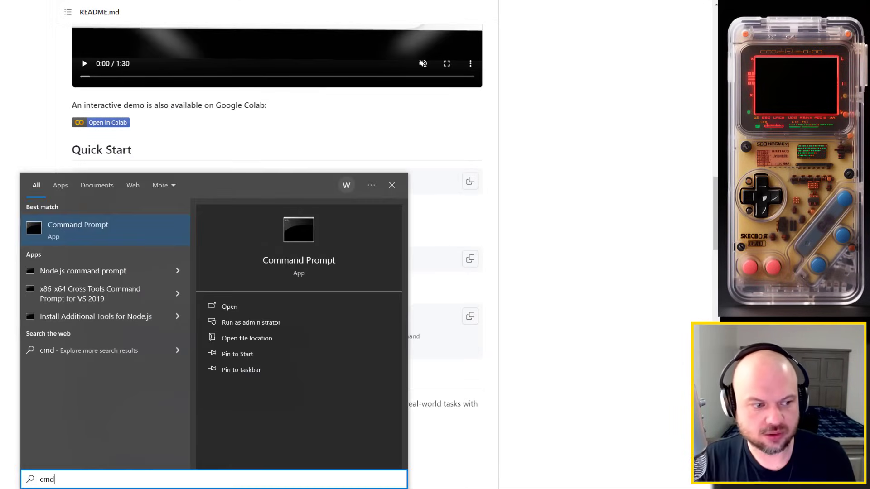
right_click(89, 229)
key("Escape")
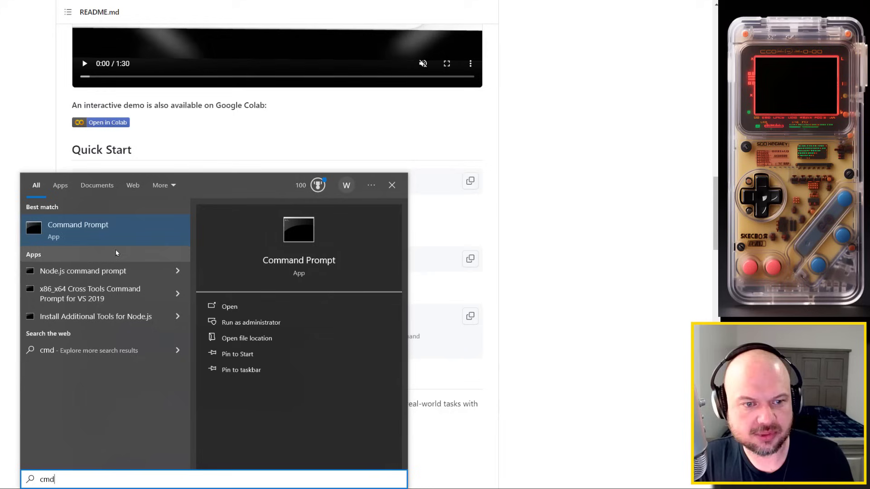
key("ctrl+shift+Return")
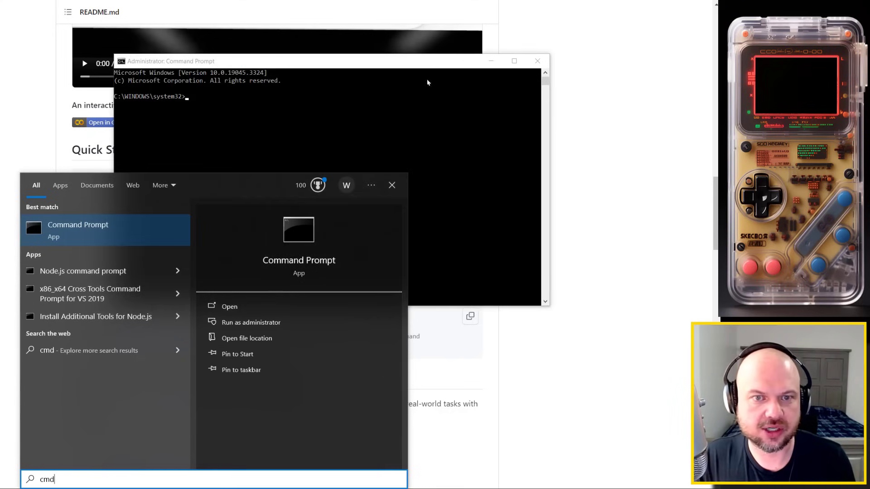
mouse_move(421, 72)
left_mouse_down()
mouse_move(520, 35)
mouse_move(552, 12)
left_mouse_up()
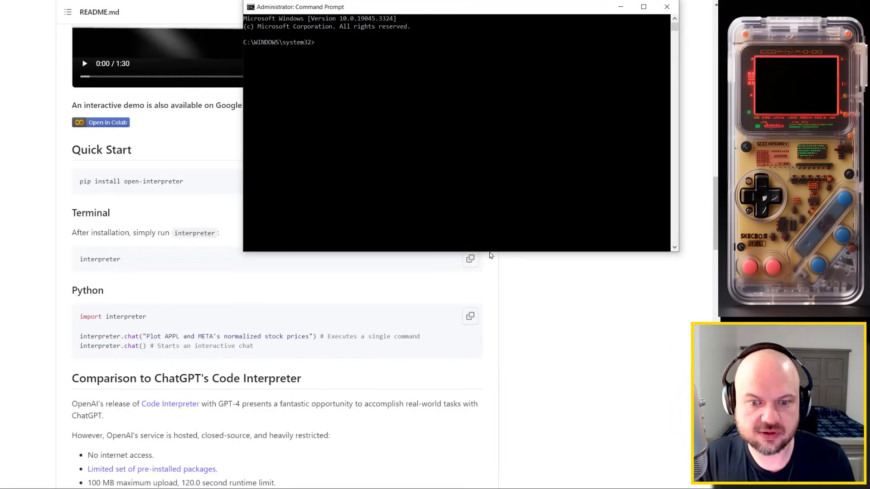
double_click(490, 252)
type("dir")
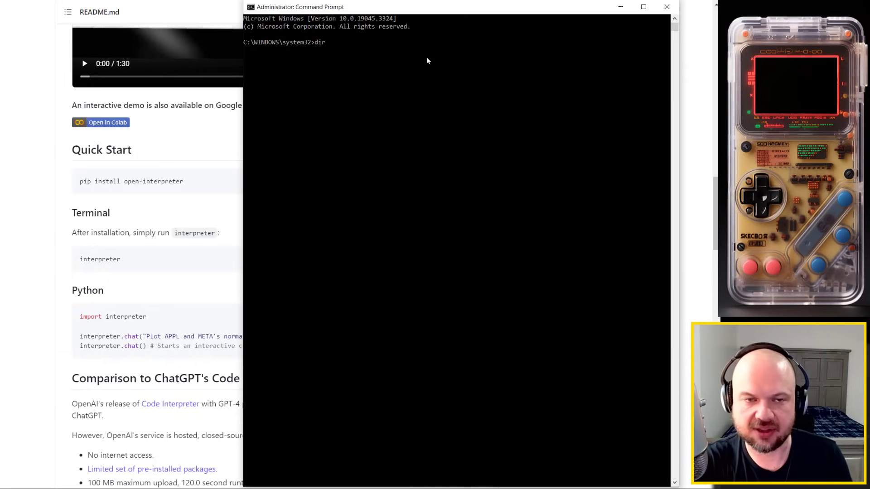
- Navigate the terminal up from system32 with cd.. and into C:\Users
key("BackSpace")
key("BackSpace")
key("BackSpace")
type("cd..")
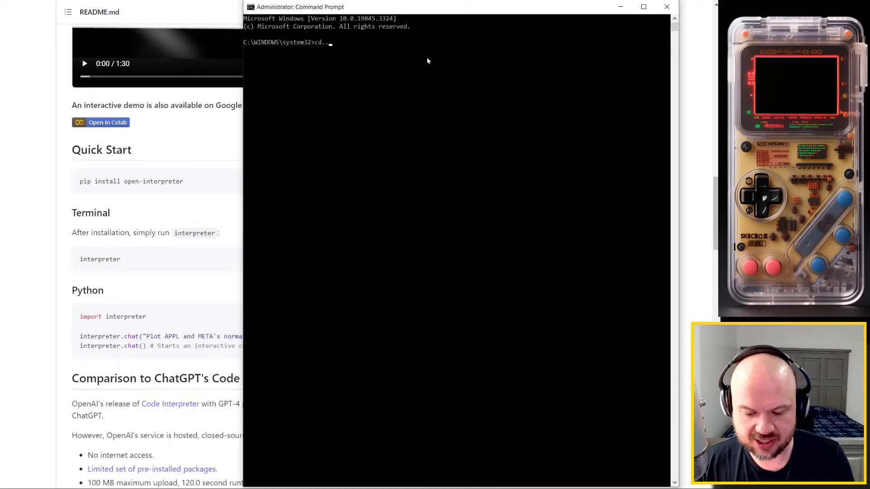
key("Return")
type("cd..")
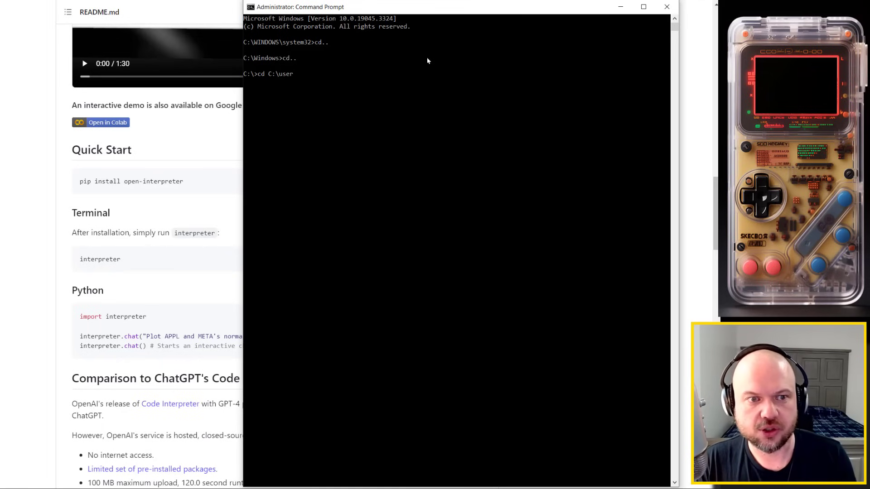
type("s")
key("Return")
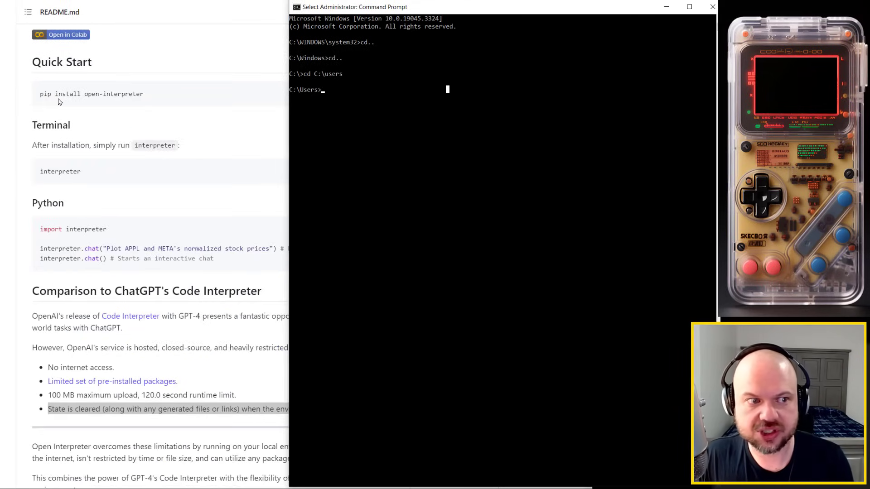
- Install open-interpreter with the README's pip command, start interpreter, and bring up the OpenAI keys page
left_click(39, 95)
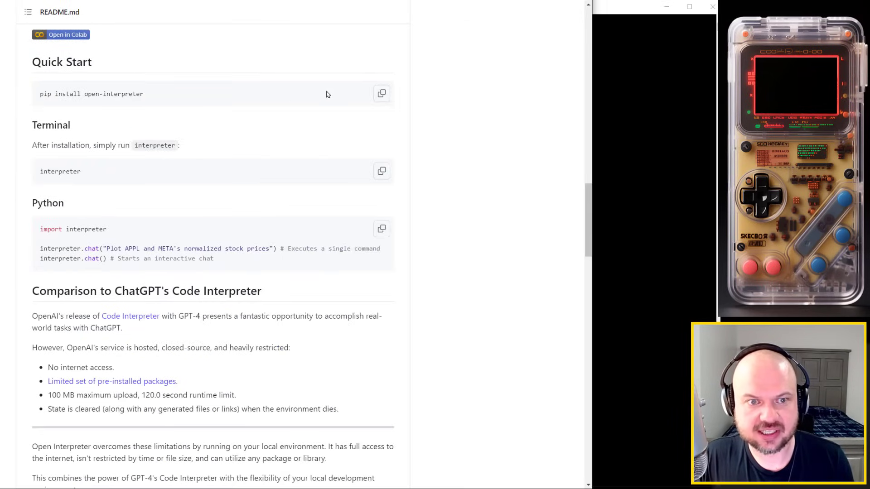
left_click(384, 94)
left_click(614, 21)
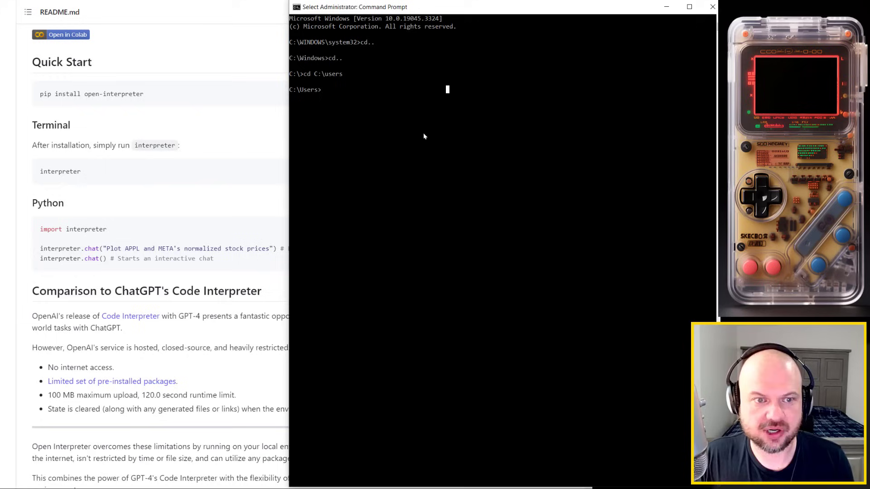
right_click(324, 88)
key("Return")
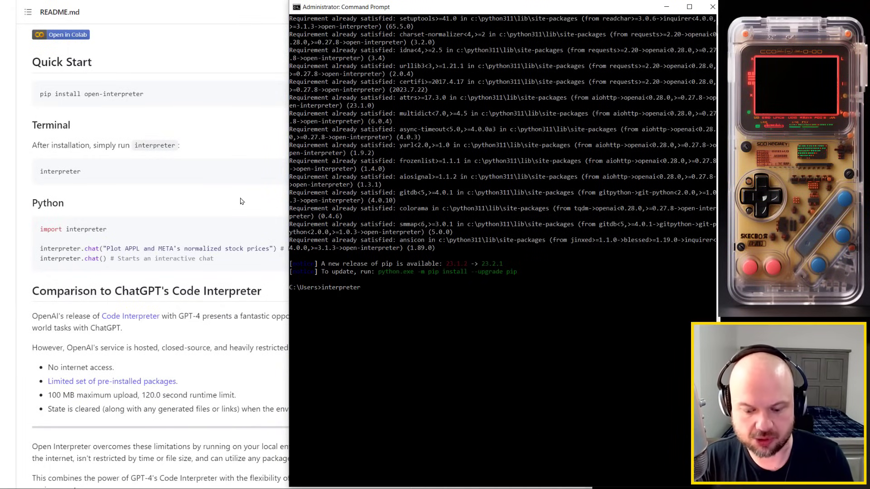
key("Return")
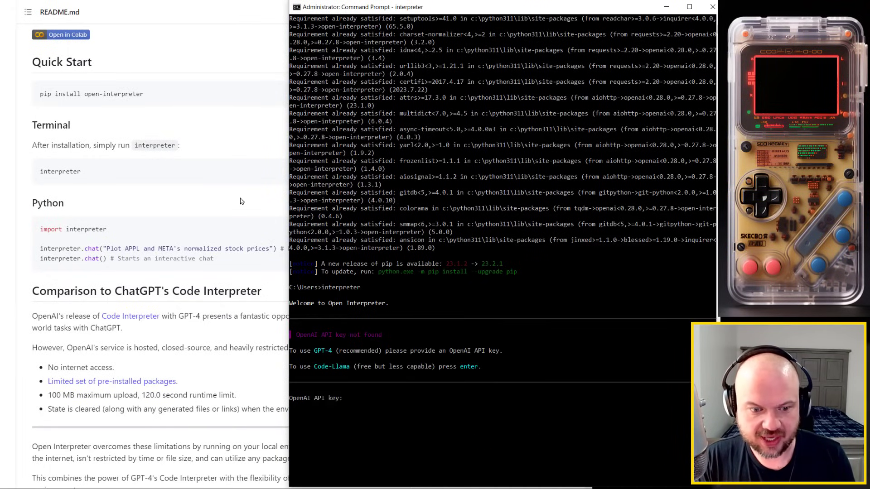
scroll(431, 304, "down", 3)
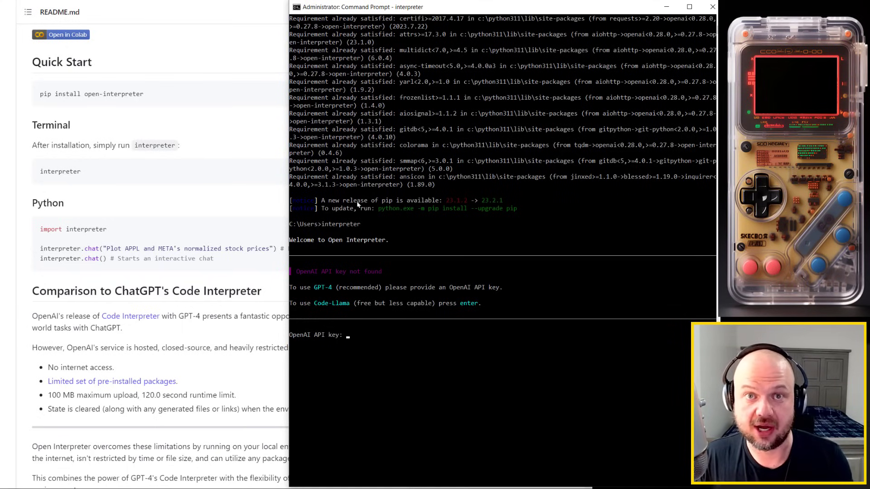
key("alt+Tab")
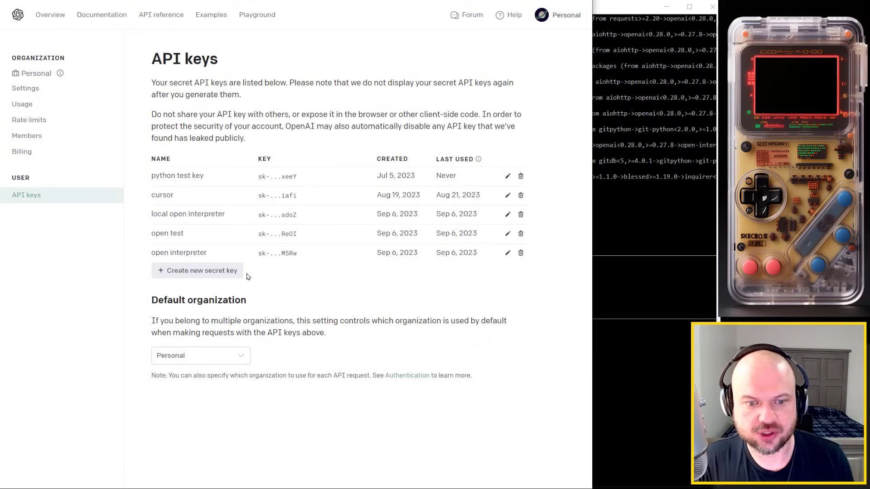
- Create a secret API key named 'local open' and copy it
left_click(225, 272)
type("openai")
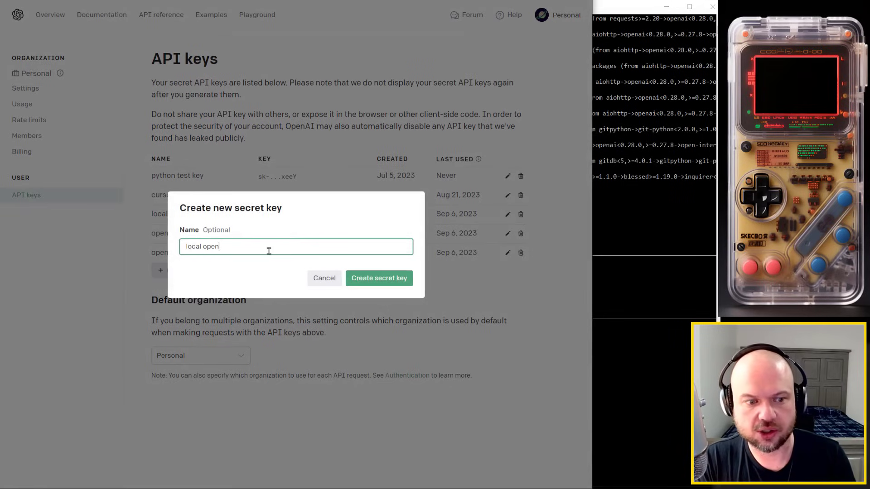
key("Return")
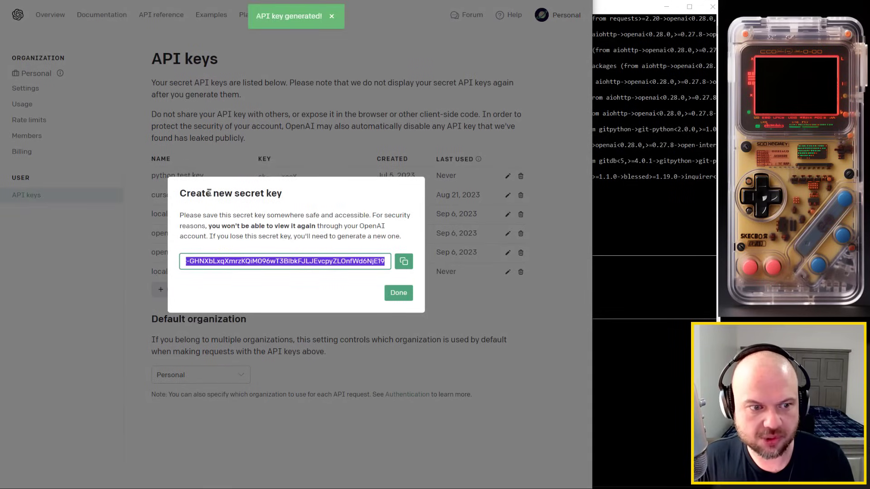
left_click(404, 262)
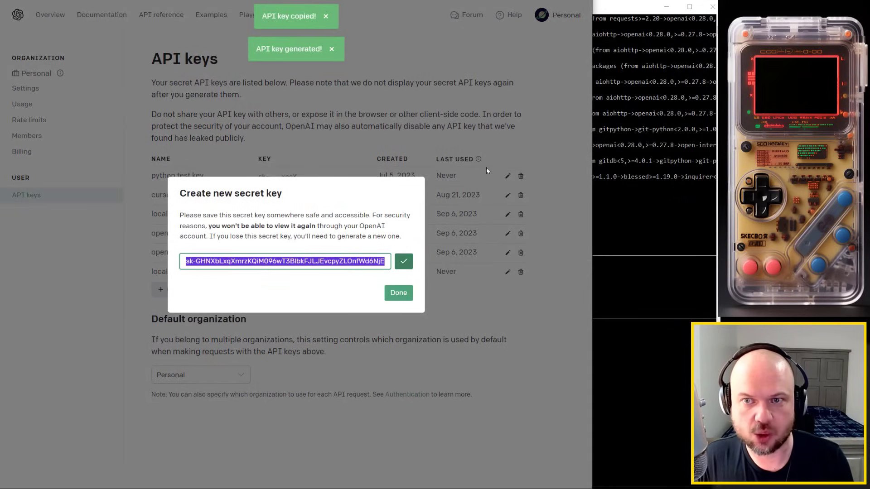
- Paste the copied key at the terminal's 'OpenAI API key:' prompt and submit it
left_click(620, 7)
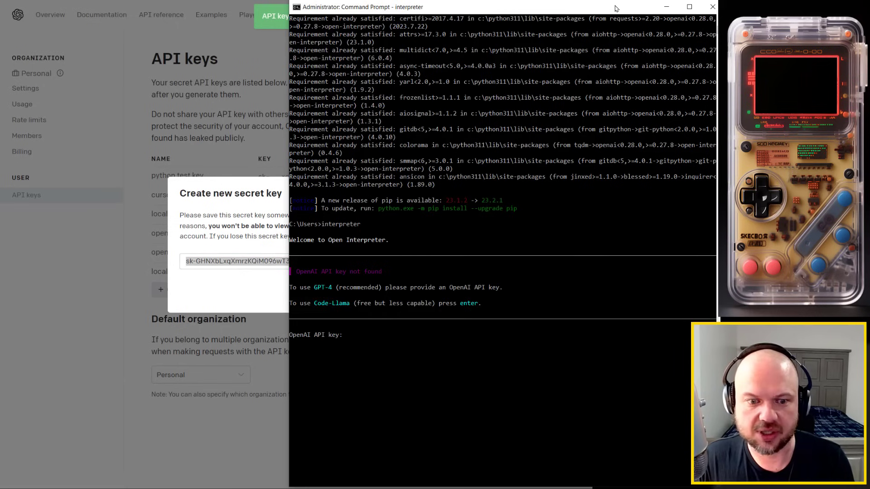
key("ctrl+v")
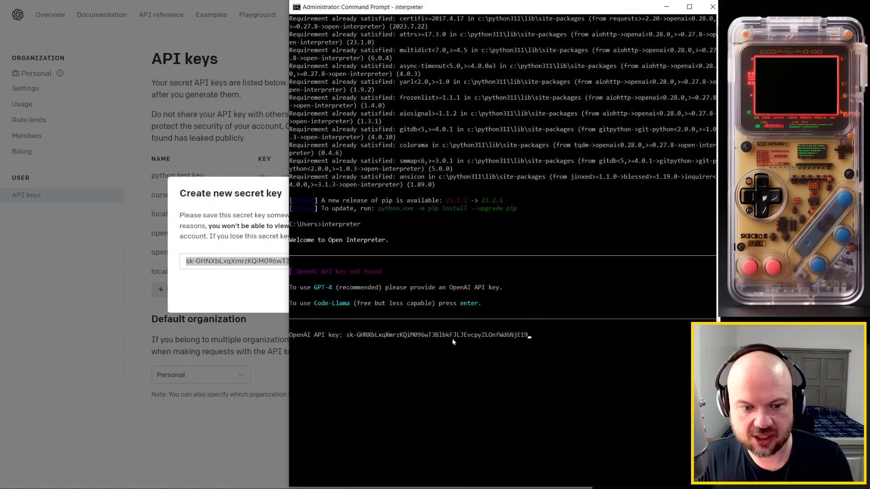
key("Return")
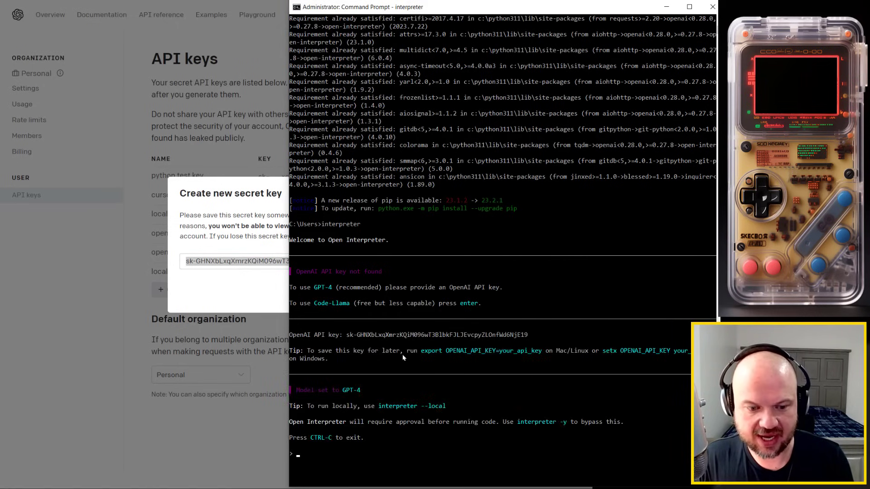
scroll(404, 359, "down", 5)
scroll(404, 358, "down", 3)
type("return")
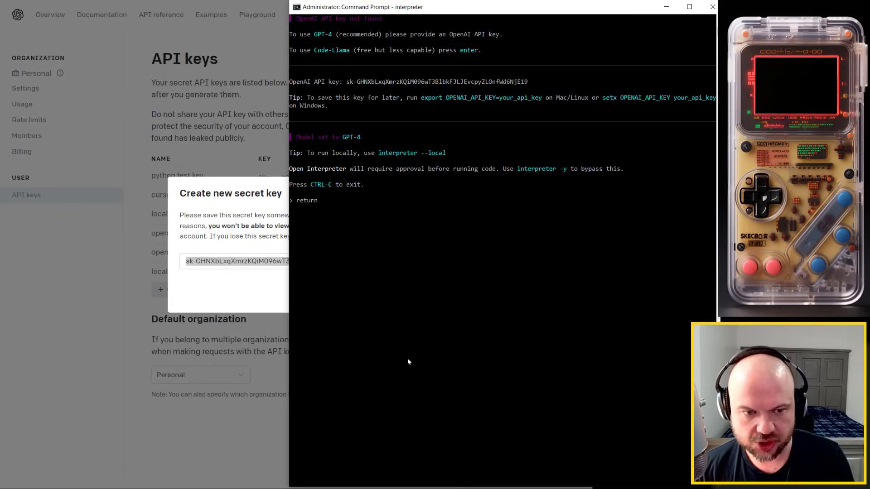
type("the 5 lat")
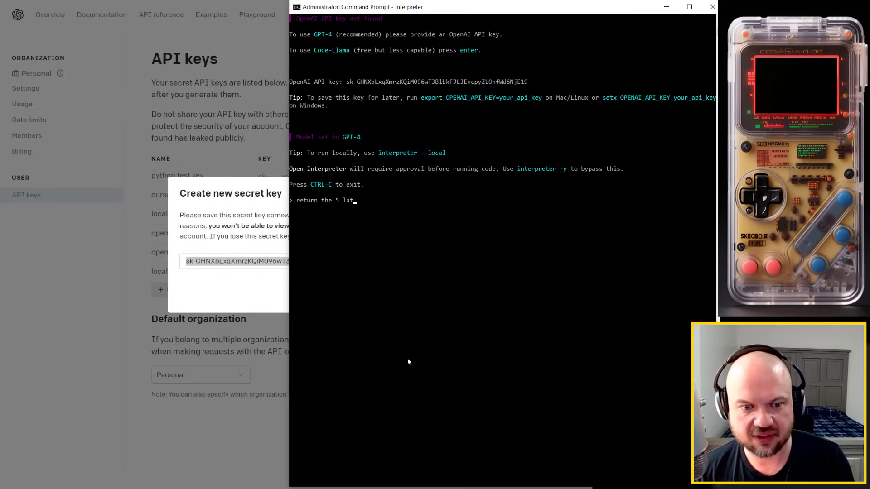
type("esat")
- Ask 'return the 5 latest bbc headlines' and approve each of the four generated code runs
key("BackSpace")
key("BackSpace")
type("t bbc headline")
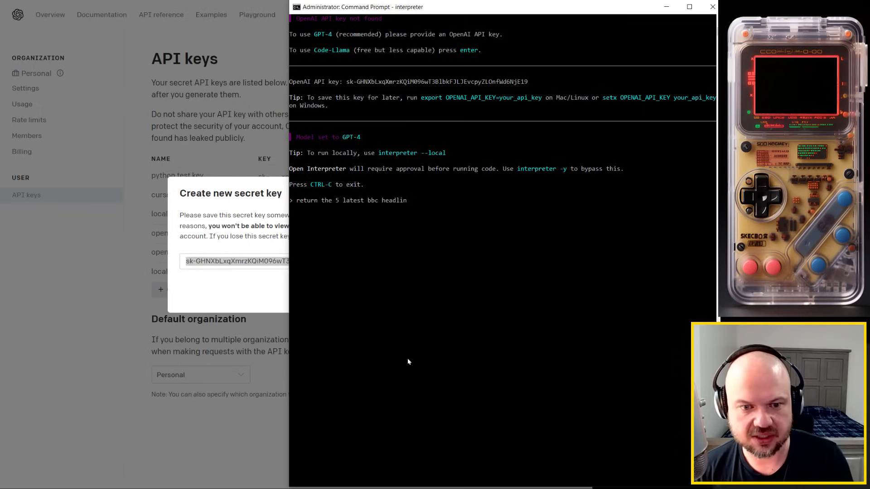
type("s")
key("Return")
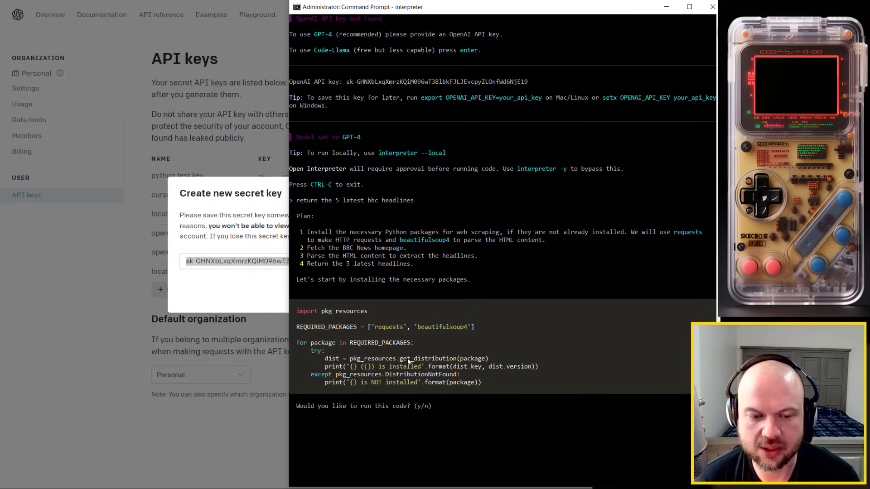
scroll(454, 354, "down", 4)
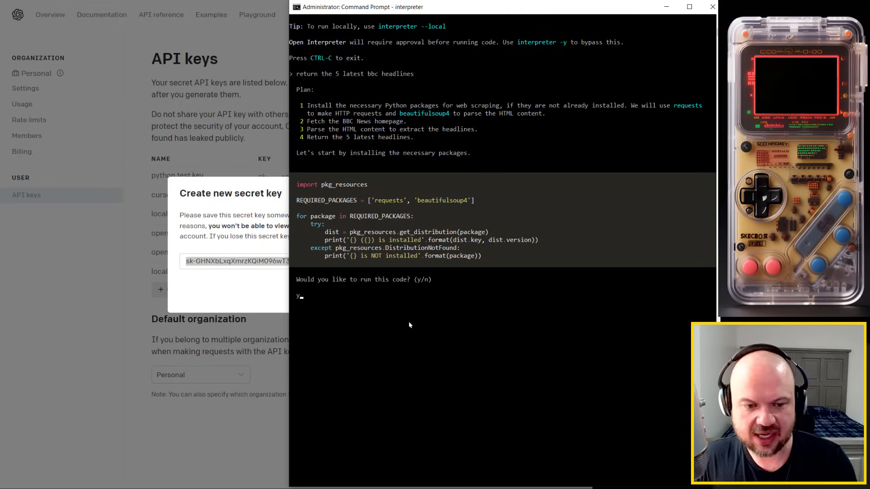
type("y")
key("Return")
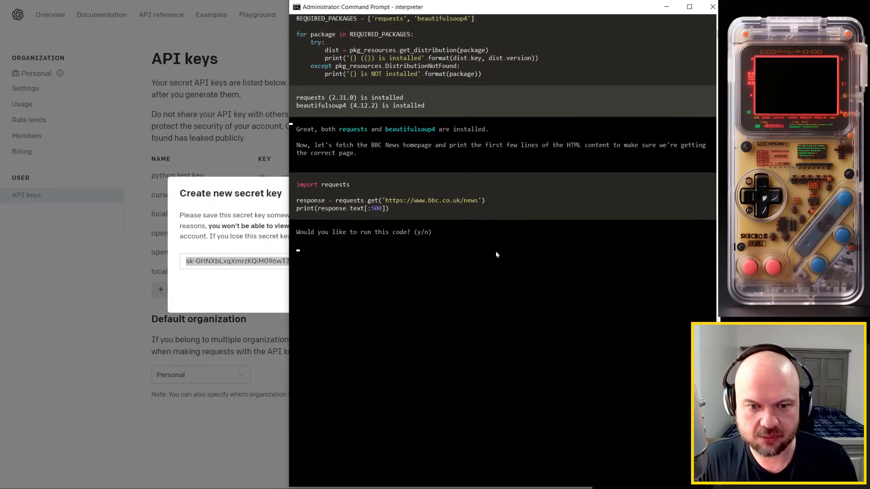
type("y")
key("Return")
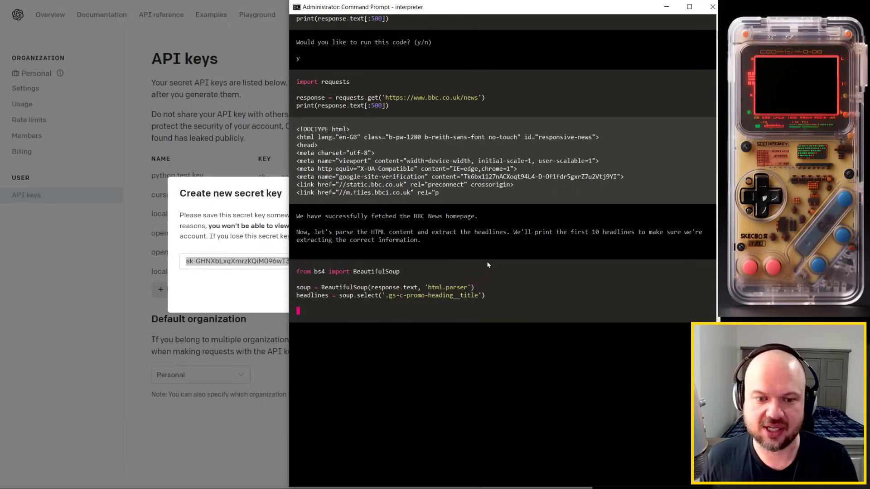
type("y")
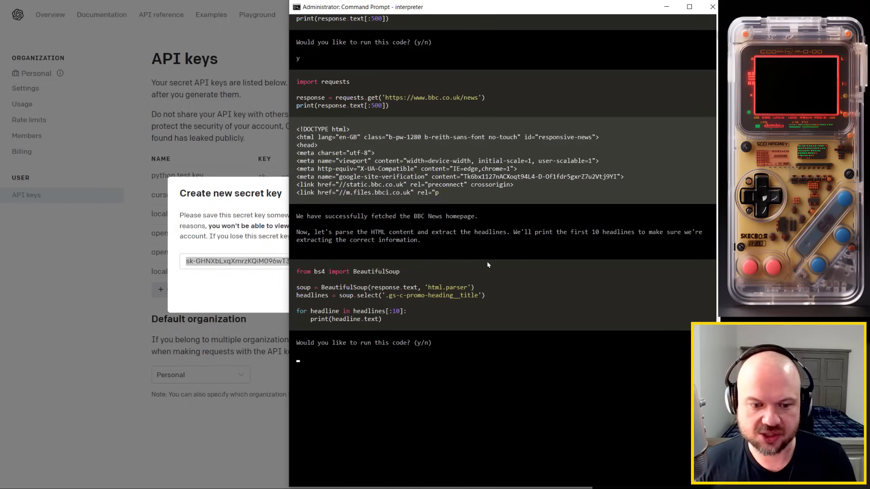
key("Return")
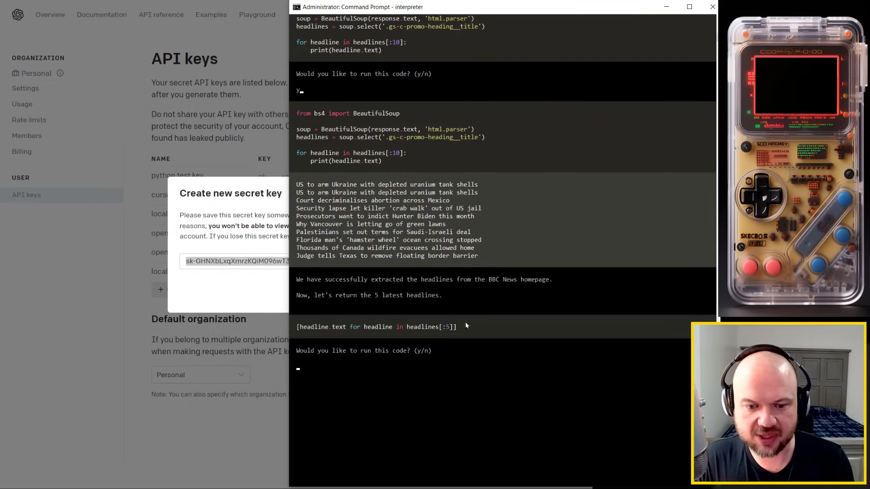
type("y")
key("Return")
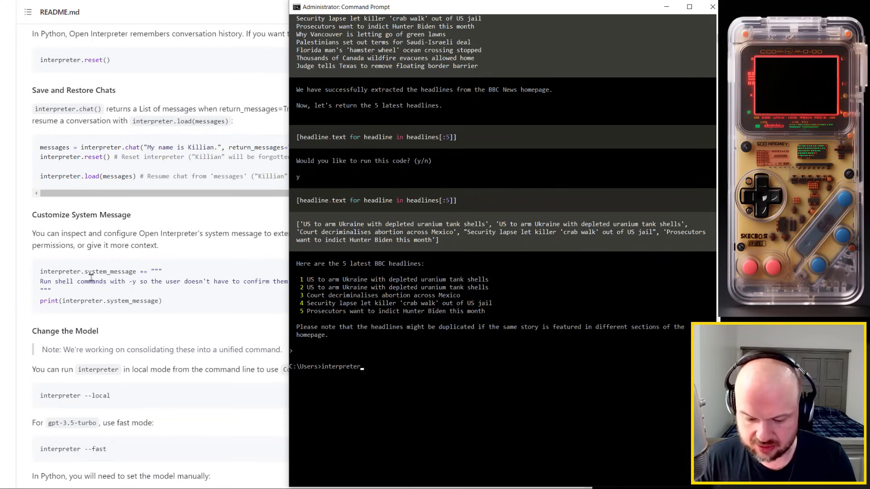
type(" -y")
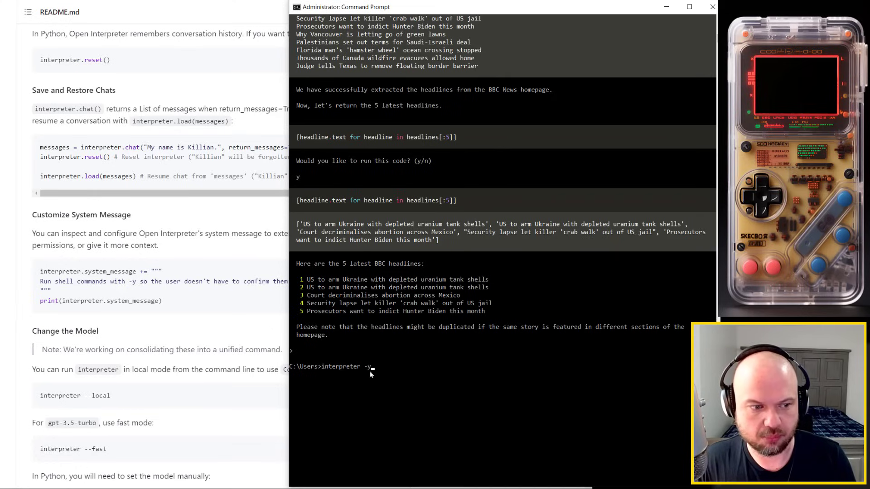
- Remove the ' -y' auto-approve flag from the drafted interpreter command
key("BackSpace")
key("BackSpace")
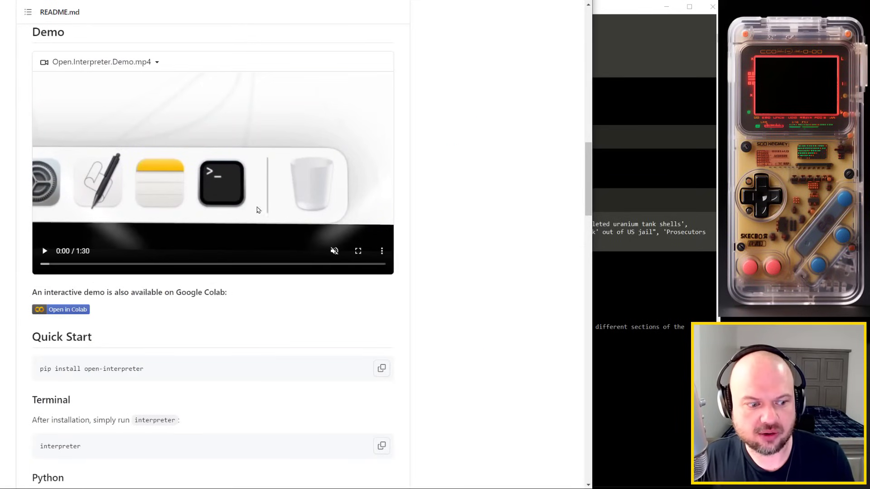
scroll(257, 210, "down", 2)
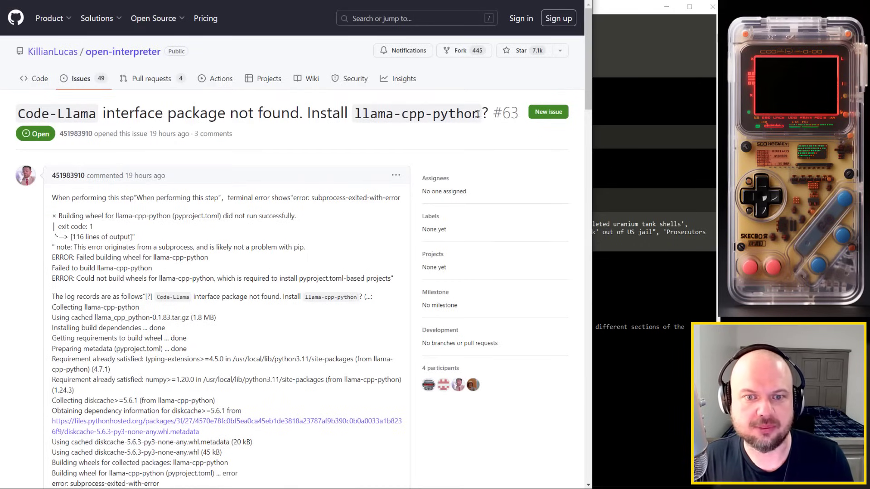
left_click_drag(588, 101, 582, 217)
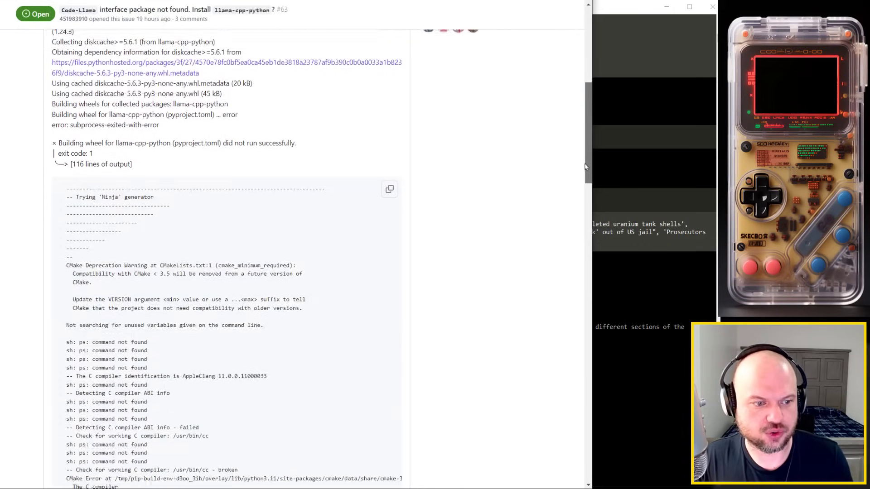
scroll(429, 262, "down", 10)
scroll(419, 248, "down", 8)
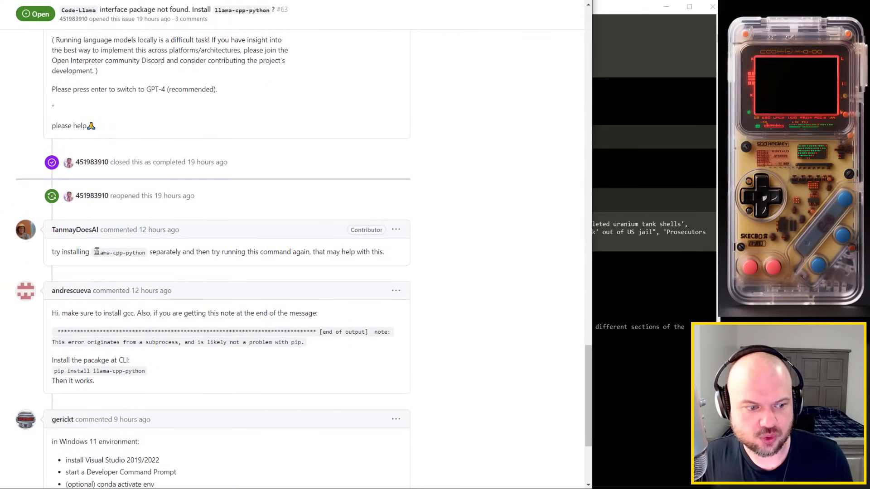
- Copy 'pip install llama-cpp-python' from issue #63 and run it in the cleared terminal
left_click_drag(54, 371, 147, 374)
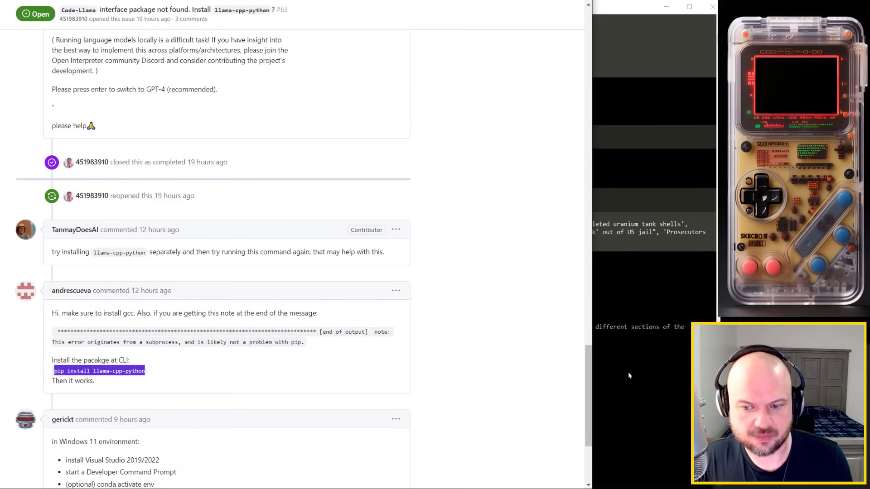
left_click(646, 205)
key("Escape")
key("ctrl+v")
key("Return")
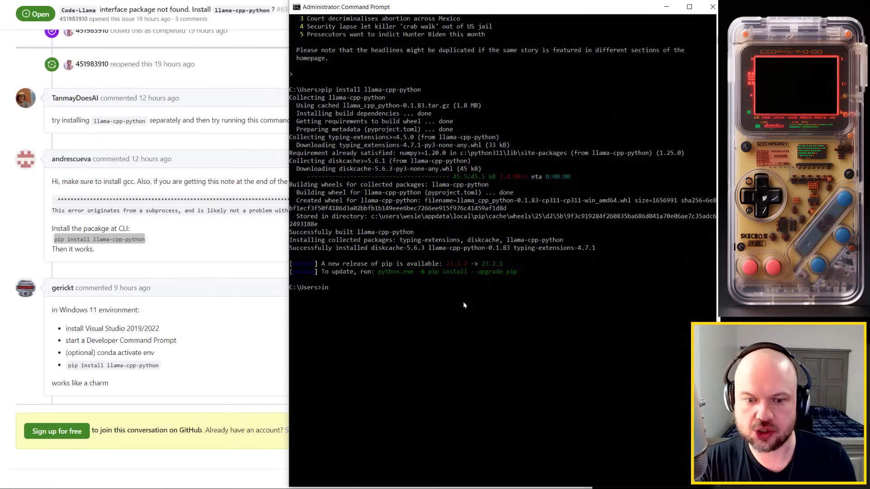
type("tepreter --")
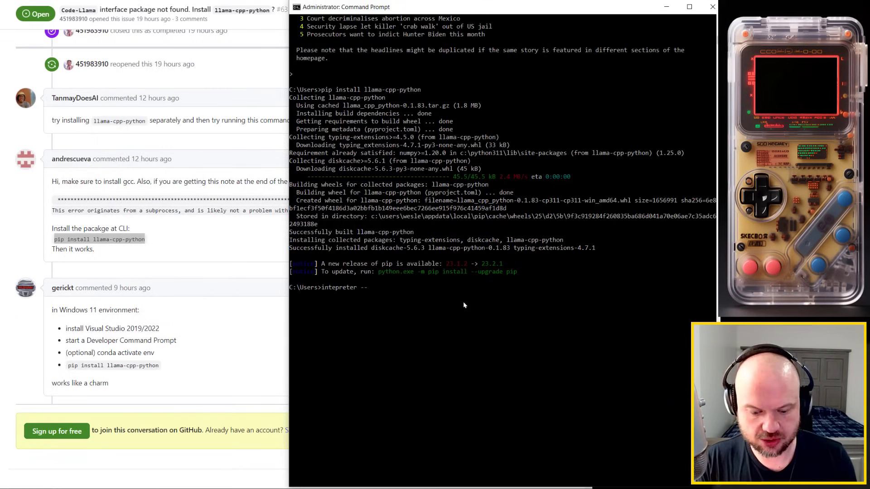
type("local")
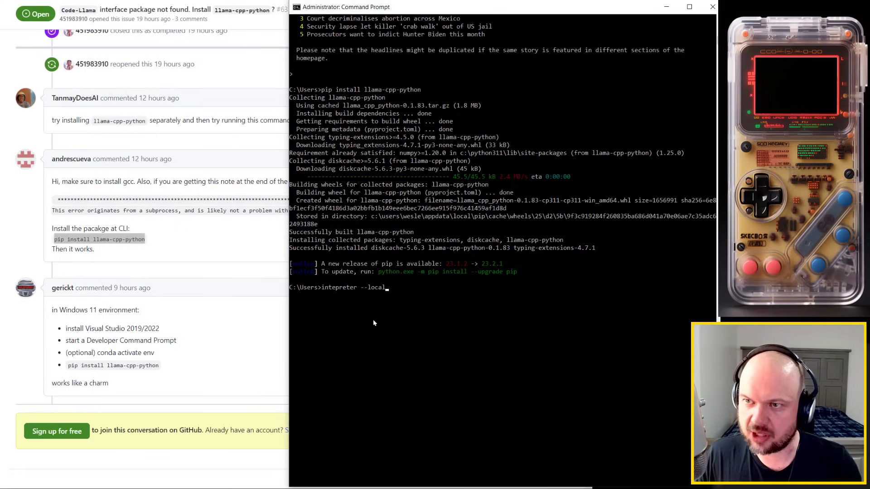
- Correct the misspelled 'interpreter --local' command and launch local mode
key("Return")
type("interpreter --local")
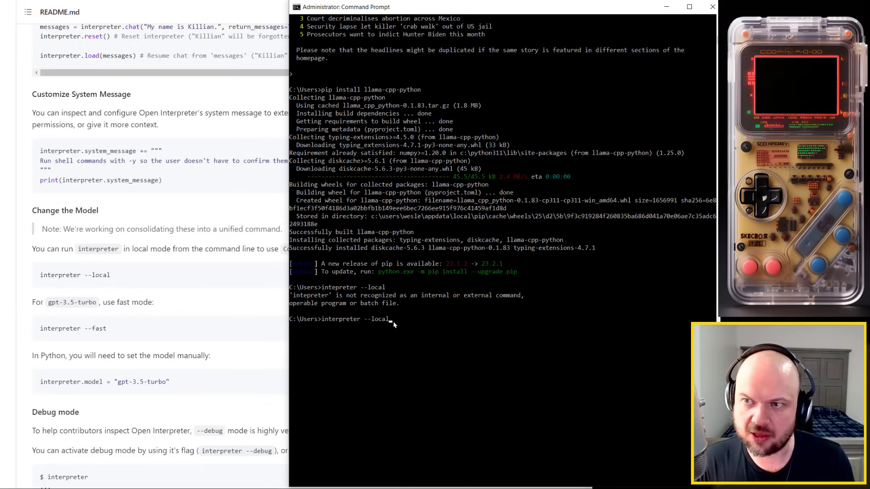
key("Return")
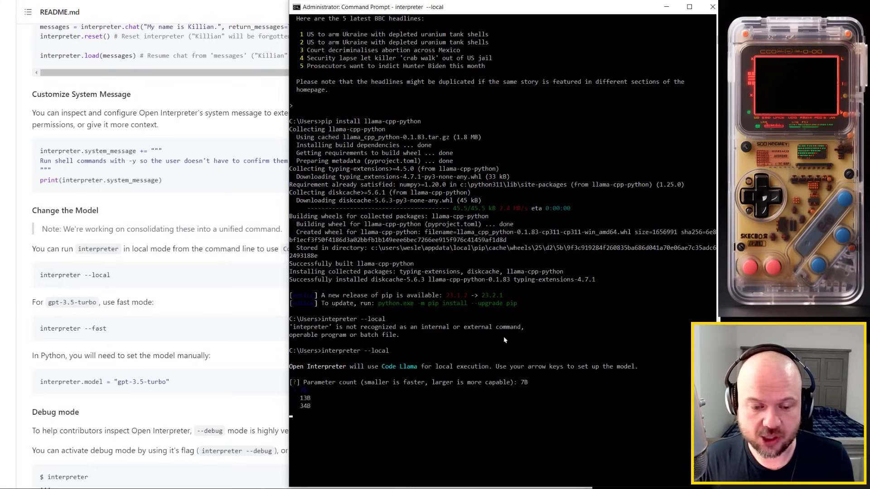
scroll(505, 339, "down", 3)
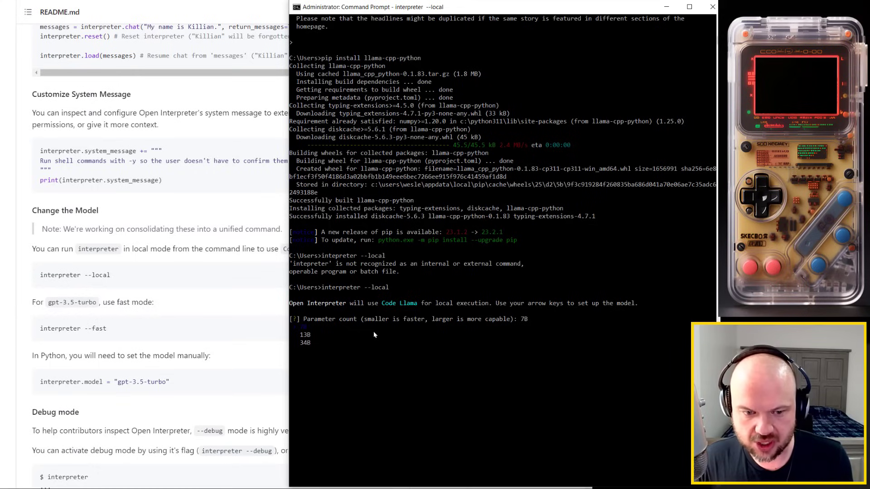
- Choose the 7B Code-Llama model at Low quality and decline GPU use
key("Down")
key("Down")
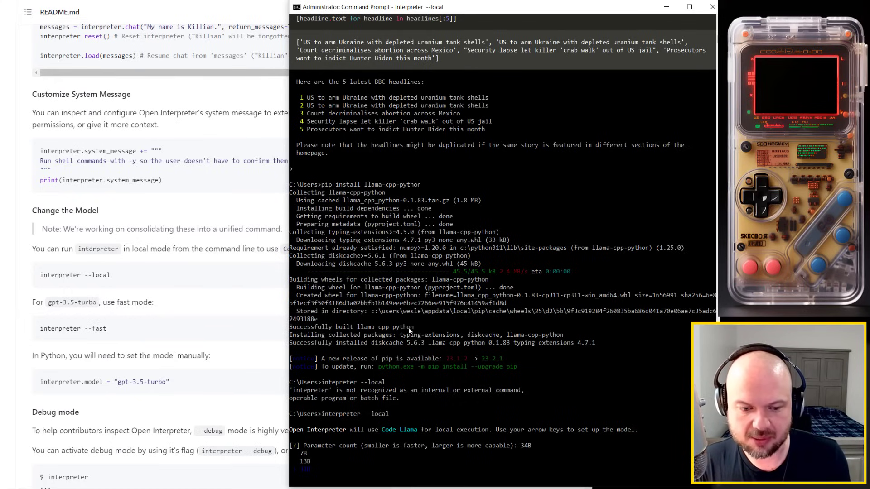
key("Up")
key("Up")
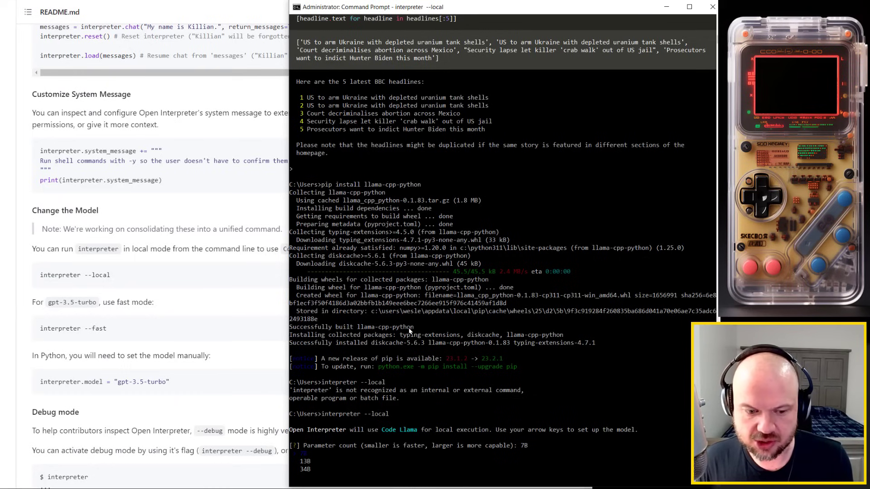
key("Return")
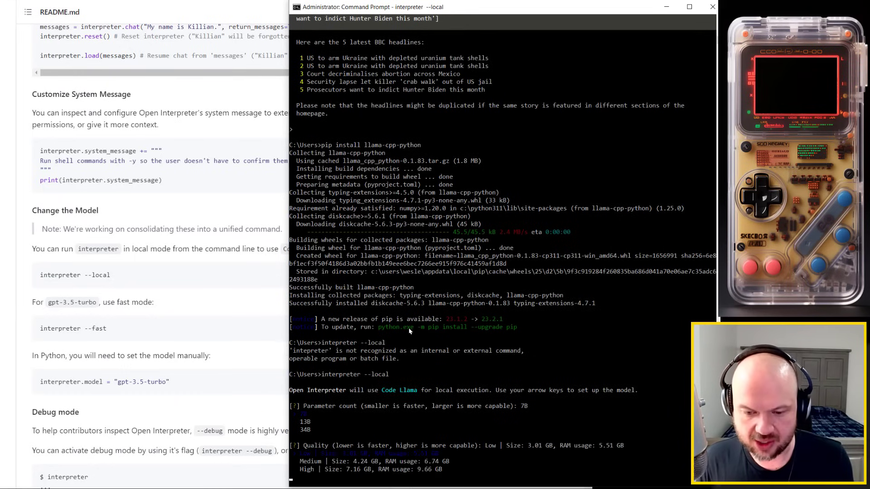
key("Return")
type("n")
key("Return")
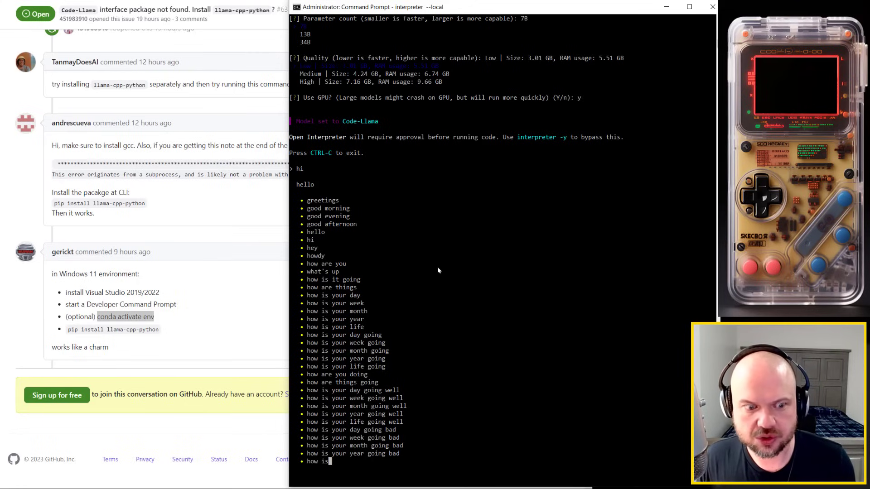
scroll(441, 274, "up", 2)
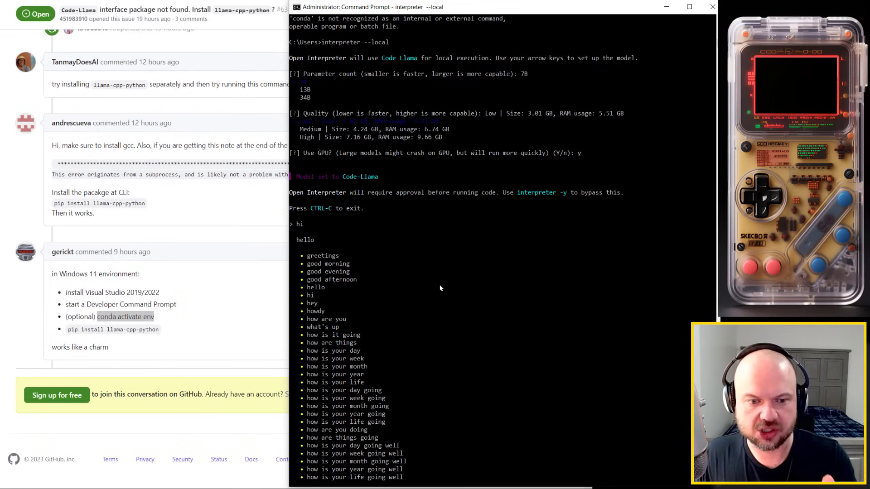
scroll(441, 283, "up", 3)
scroll(438, 289, "up", 3)
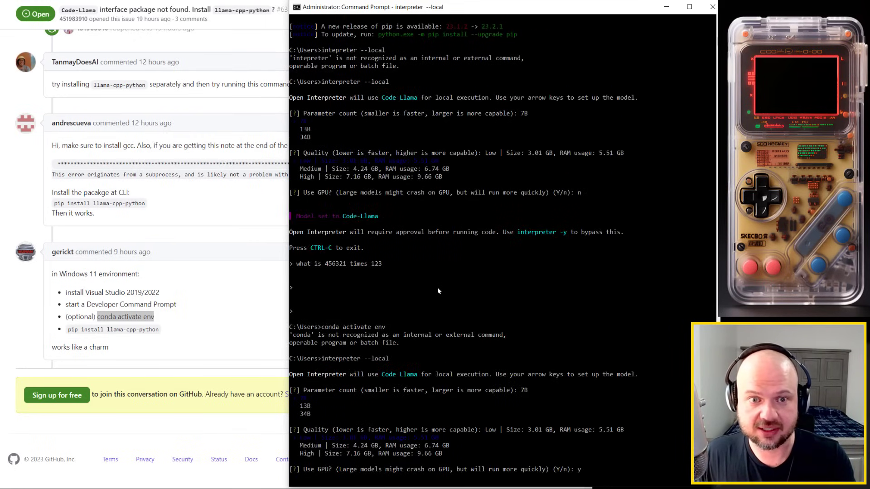
scroll(439, 289, "up", 3)
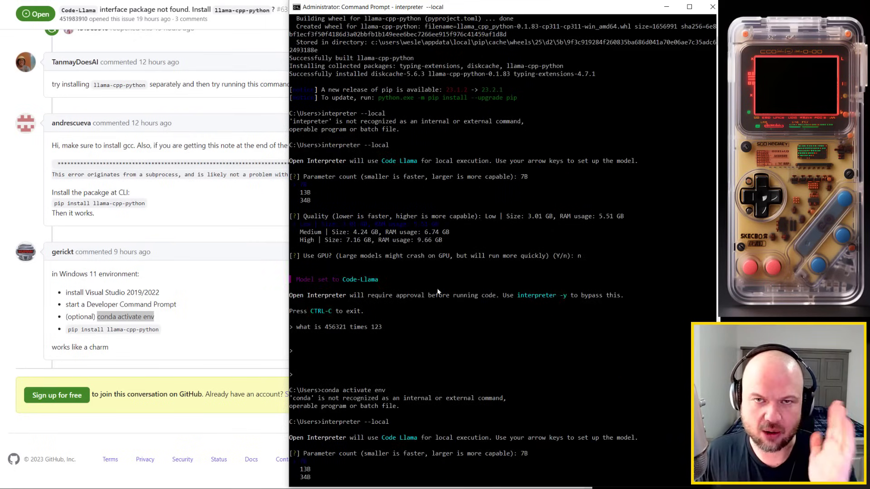
scroll(439, 291, "up", 3)
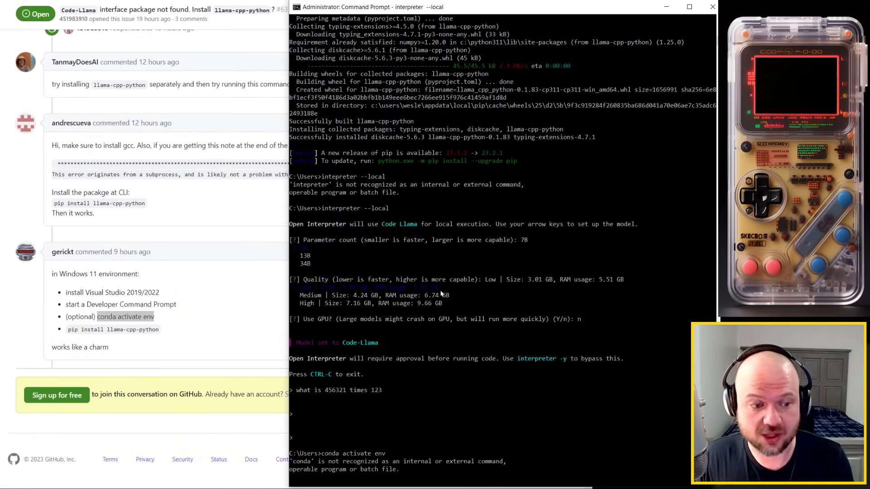
- Review the failed llama-cpp-python wheel build log in the GitHub issue and hide the terminal
left_click(202, 313)
scroll(203, 351, "up", 5)
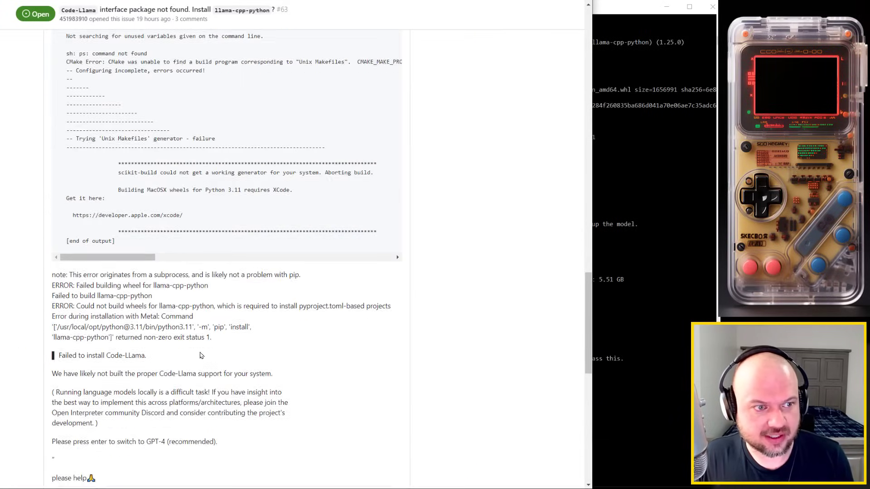
scroll(203, 351, "up", 3)
scroll(201, 353, "down", 2)
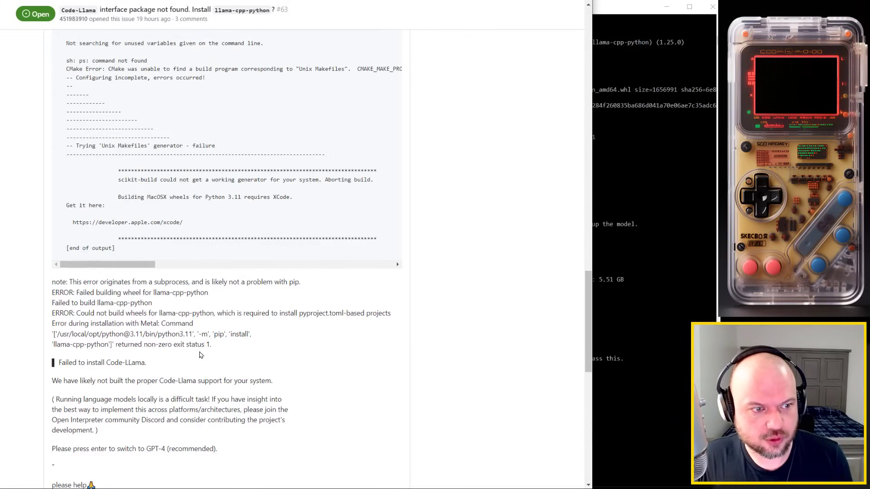
scroll(201, 355, "up", 5)
scroll(201, 355, "up", 5)
scroll(200, 354, "up", 5)
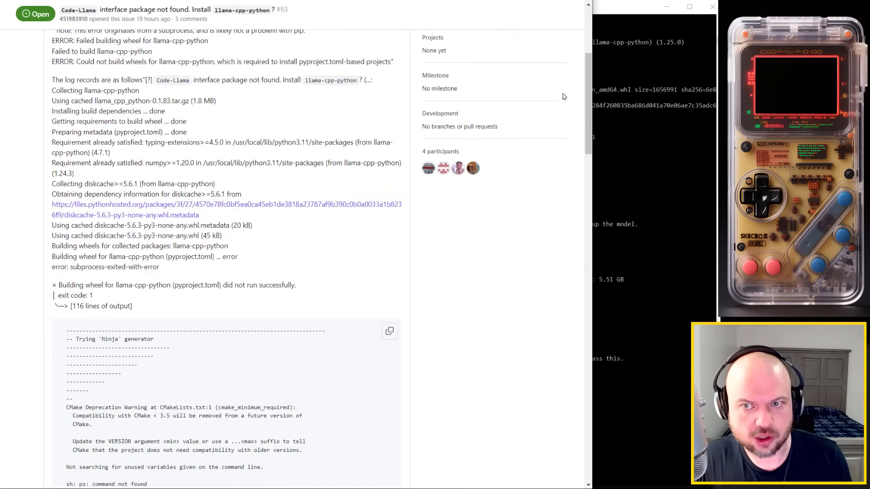
left_click(632, 177)
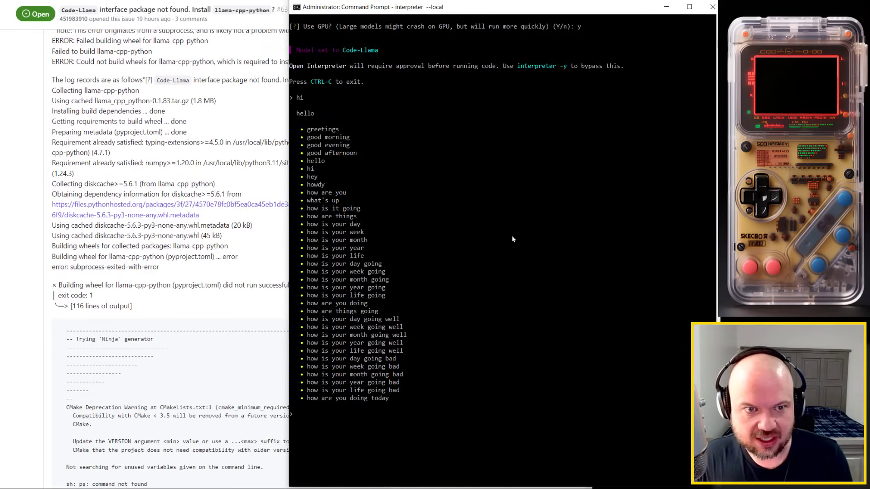
scroll(501, 241, "up", 8)
scroll(442, 204, "up", 8)
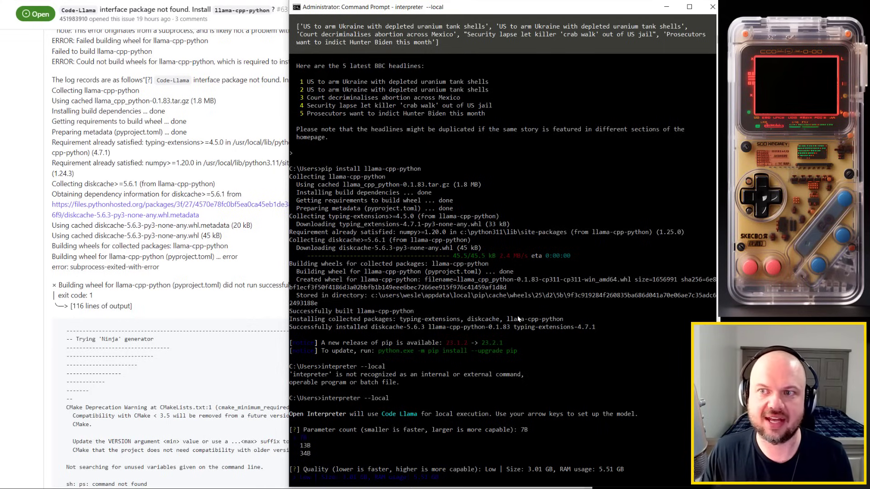
key("alt+Tab")
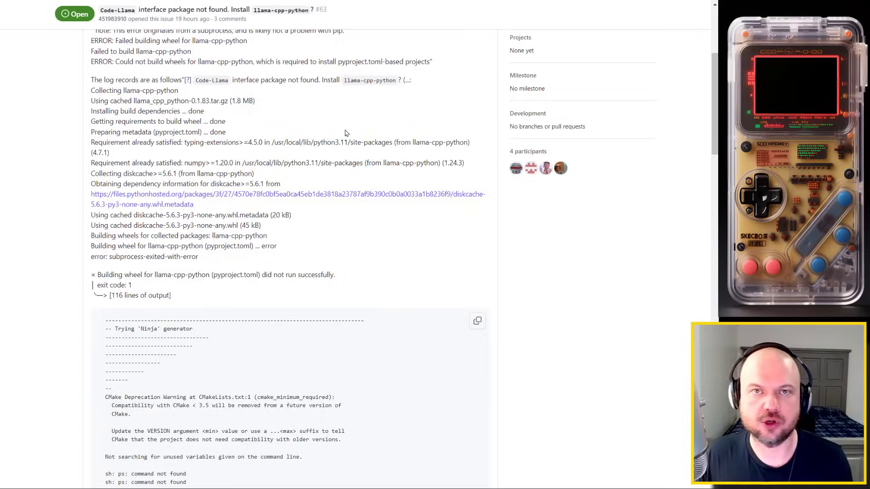
- Return to the Open Interpreter README and follow its Open in Colab demo badge
key("alt+Left")
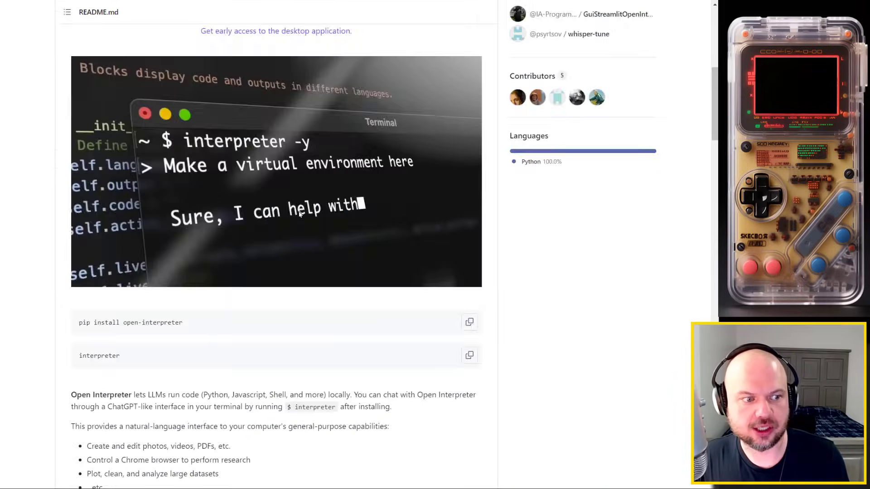
scroll(300, 213, "down", 4)
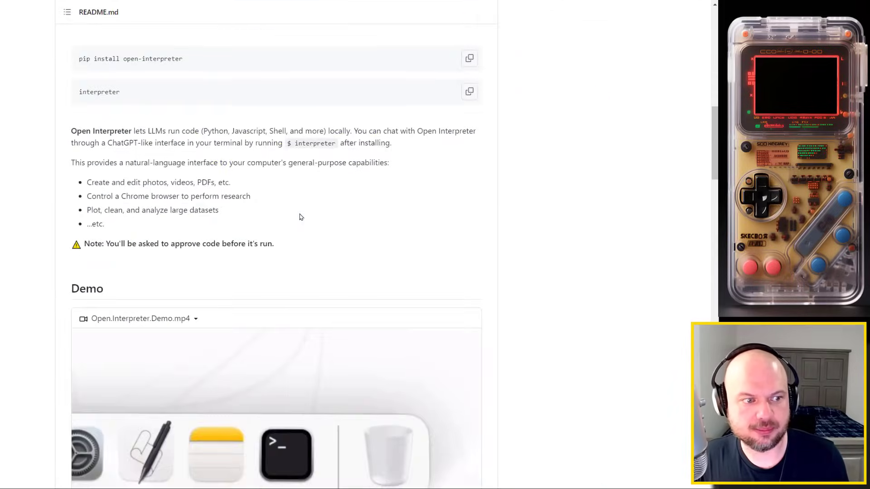
scroll(299, 213, "down", 3)
scroll(300, 213, "down", 3)
left_click(113, 204)
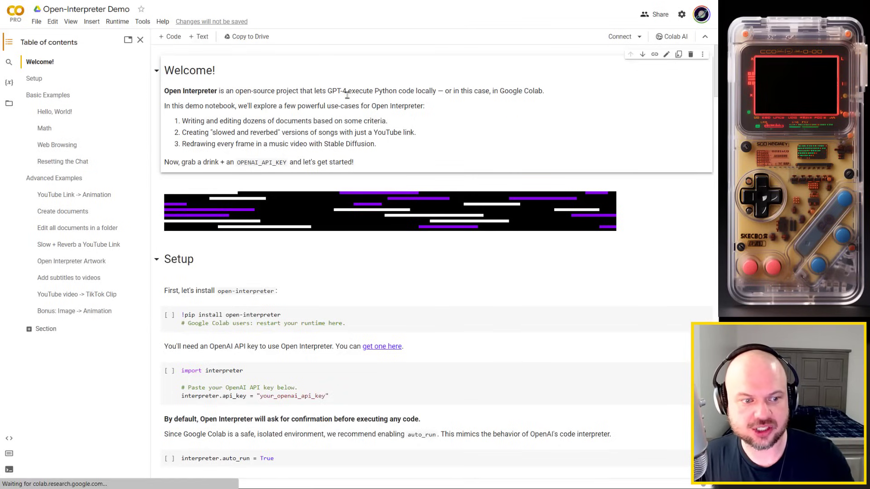
scroll(345, 94, "down", 2)
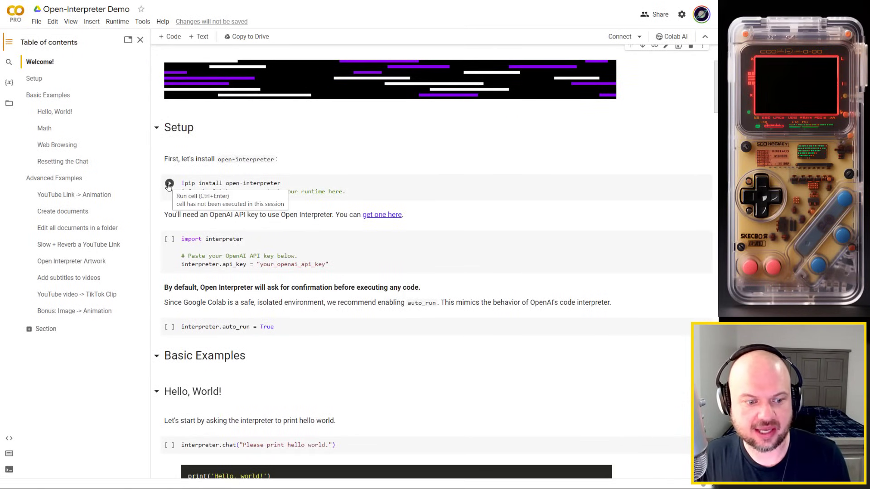
scroll(169, 184, "down", 2)
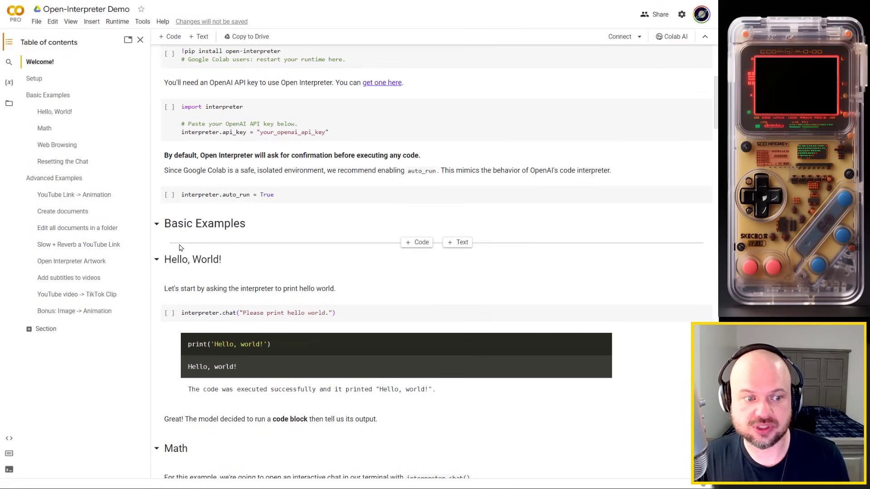
scroll(161, 267, "down", 2)
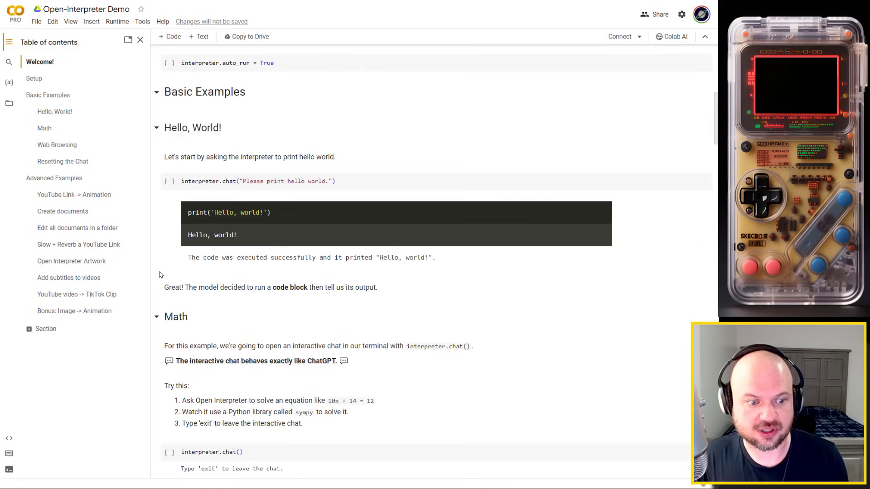
scroll(161, 275, "down", 5)
scroll(164, 279, "down", 5)
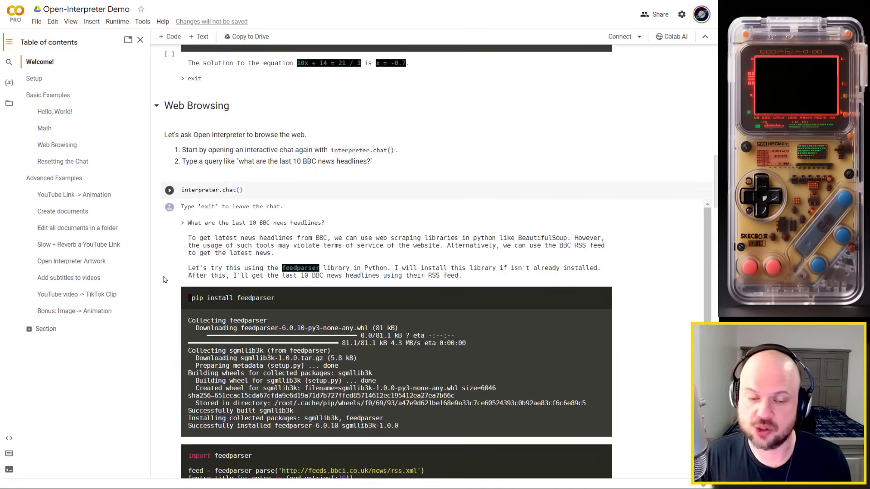
scroll(163, 279, "up", 15)
- Save the demo to Drive and open 'Copy of Open-Interpreter Demo' in a new tab
left_click(37, 22)
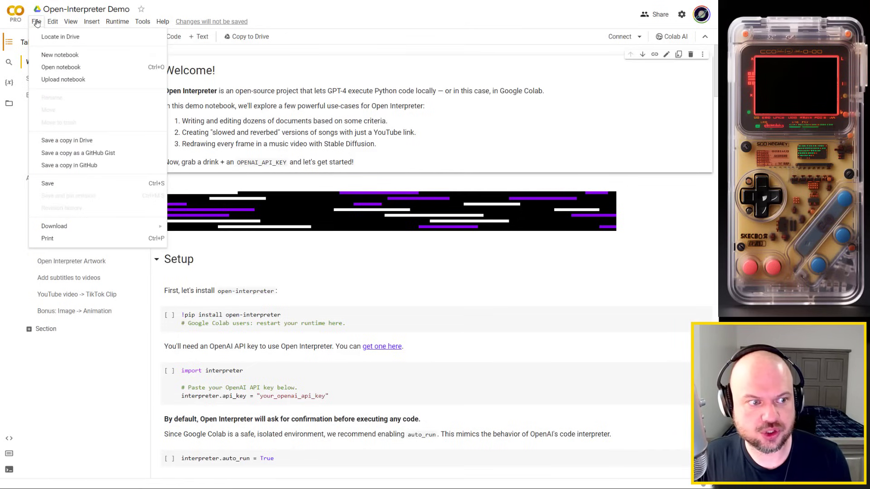
left_click(67, 141)
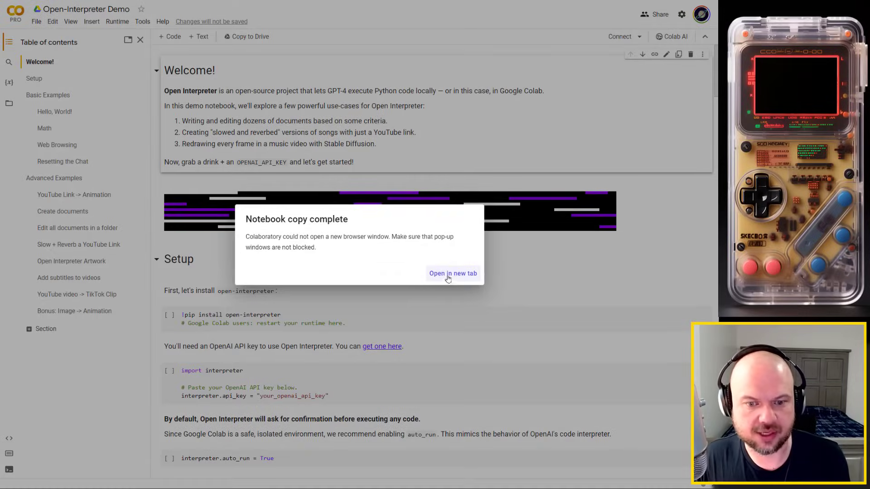
left_click(448, 274)
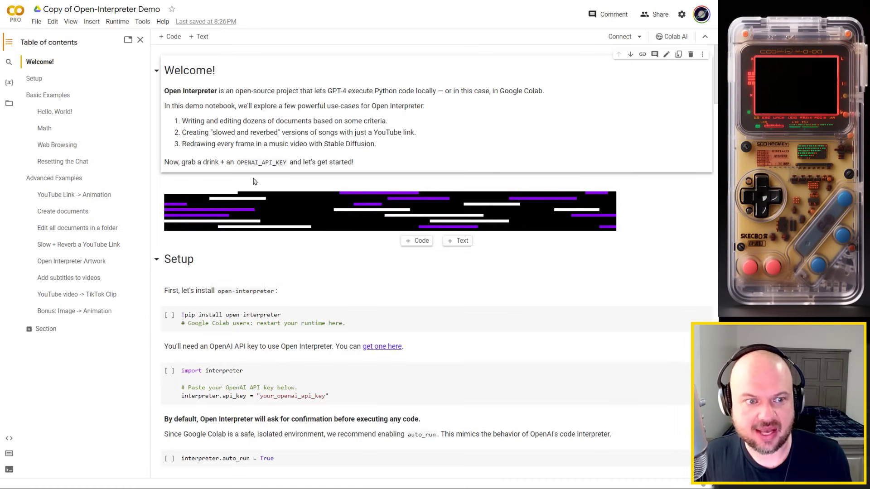
scroll(267, 205, "down", 3)
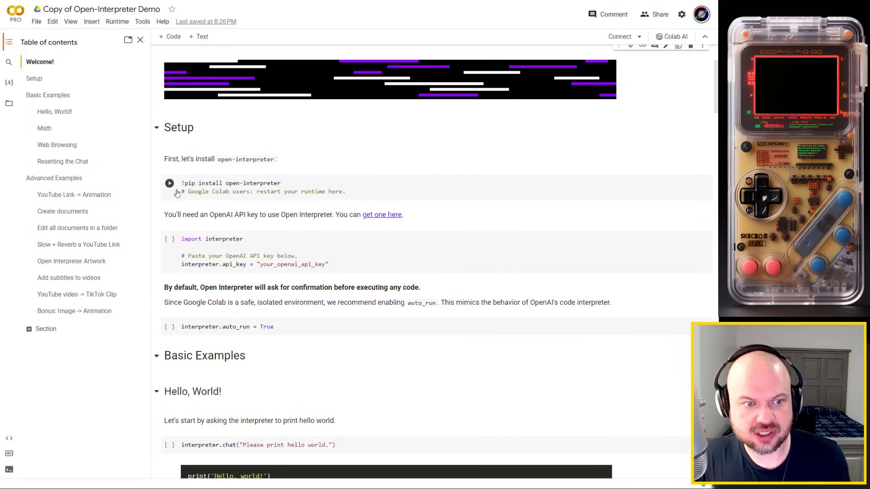
- Run the open-interpreter install, API-key import and interpreter.auto_run = True cells
left_click(170, 185)
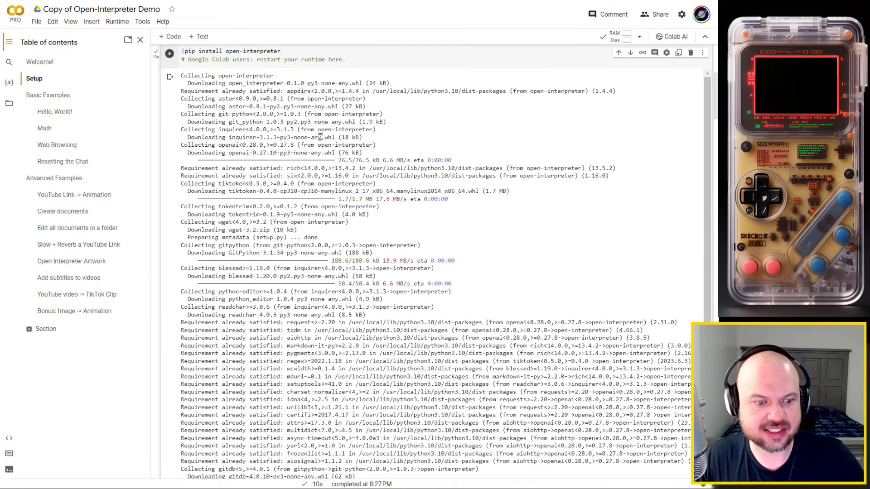
scroll(408, 272, "down", 8)
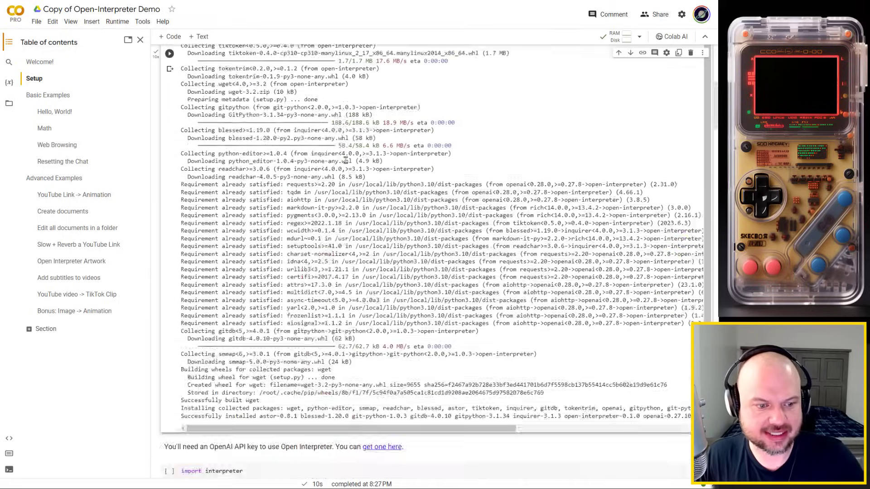
scroll(408, 272, "down", 6)
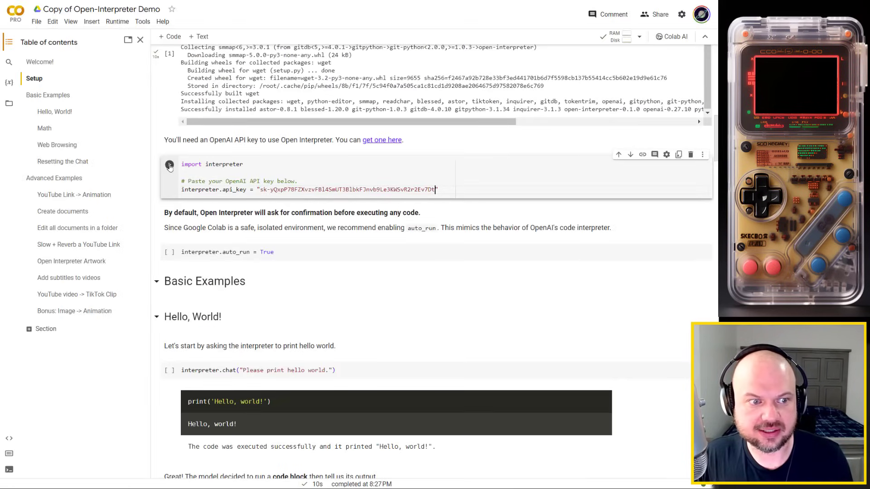
left_click(169, 164)
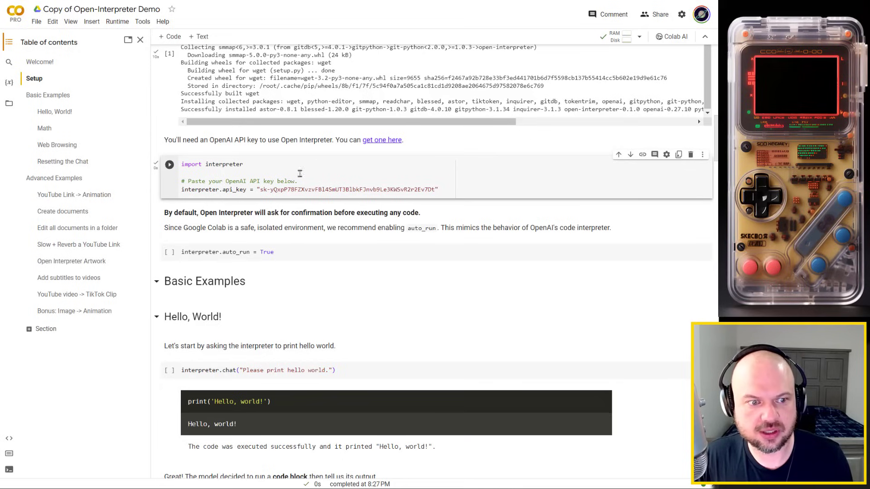
scroll(355, 165, "down", 2)
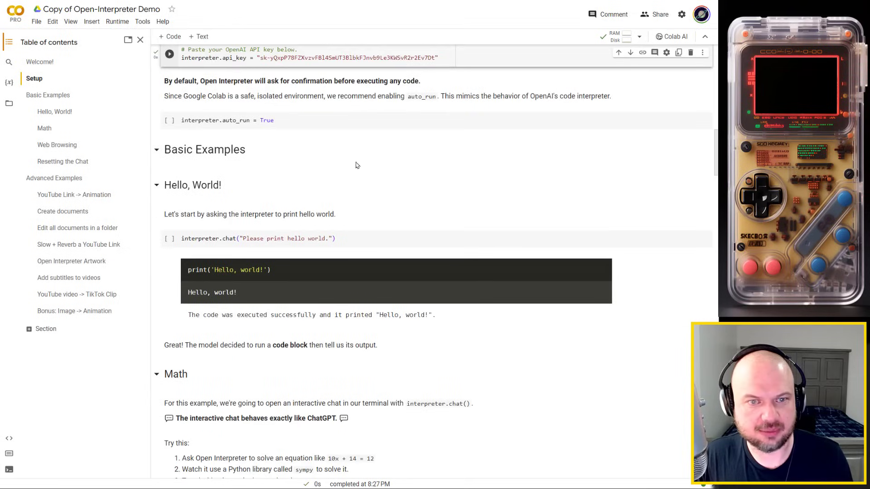
scroll(356, 165, "down", 1)
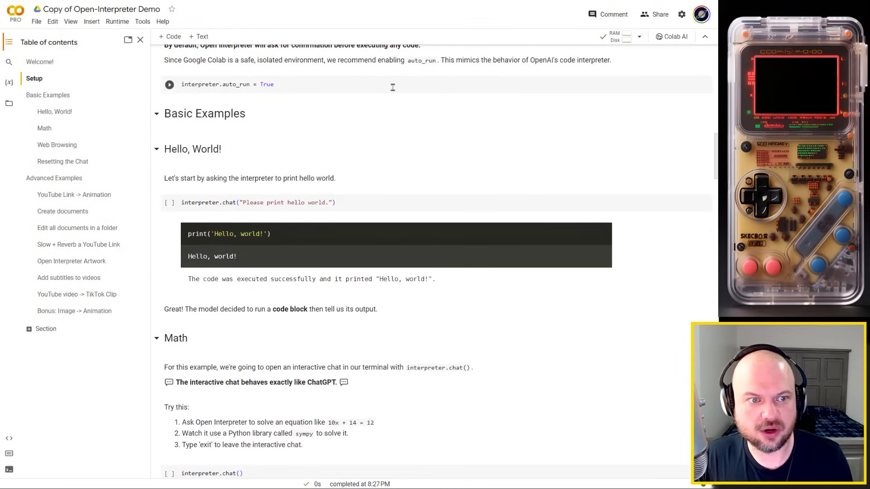
left_click(168, 84)
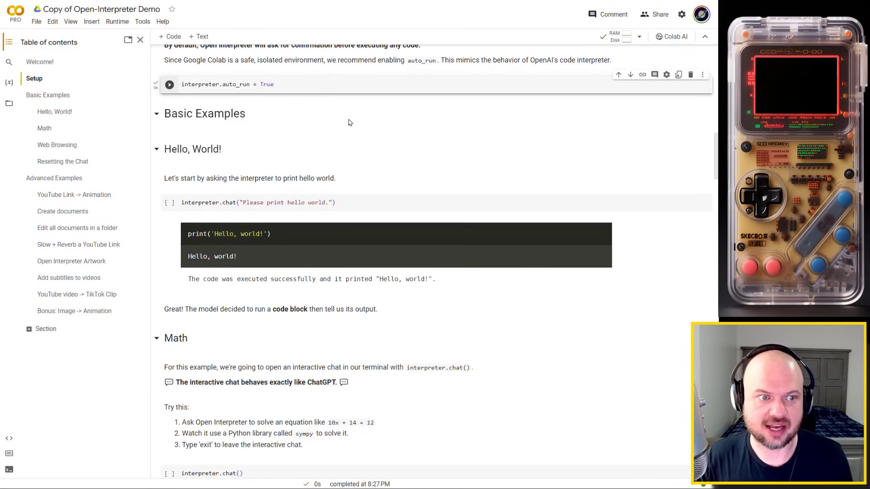
scroll(377, 138, "down", 2)
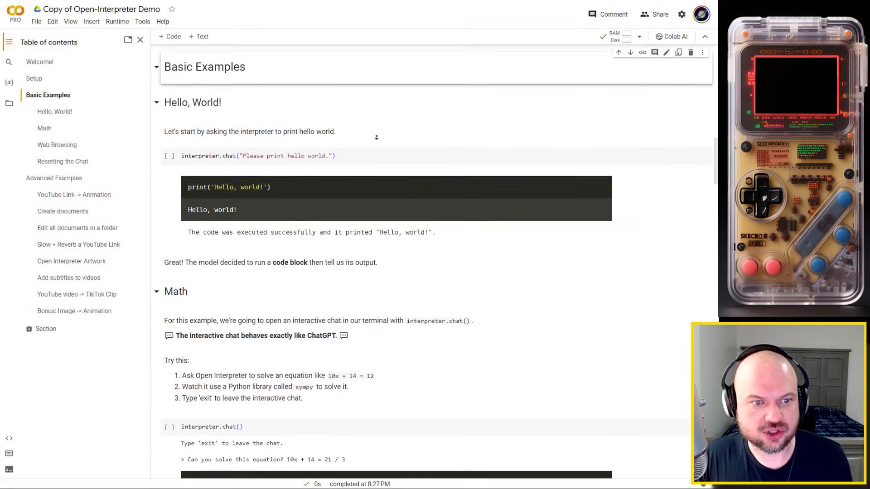
scroll(376, 137, "down", 1)
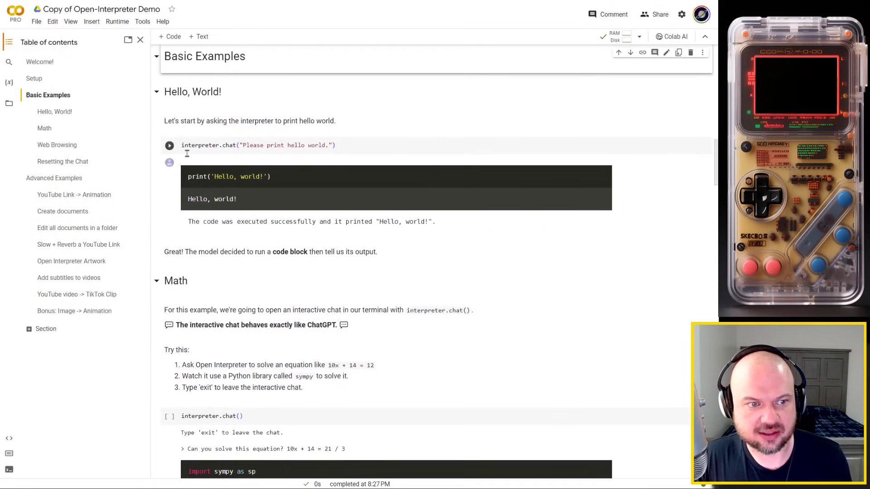
- Run Hello World, empty interpreter.chat()'s argument, and ask 'what is 12 times 89' (1068)
left_click(169, 145)
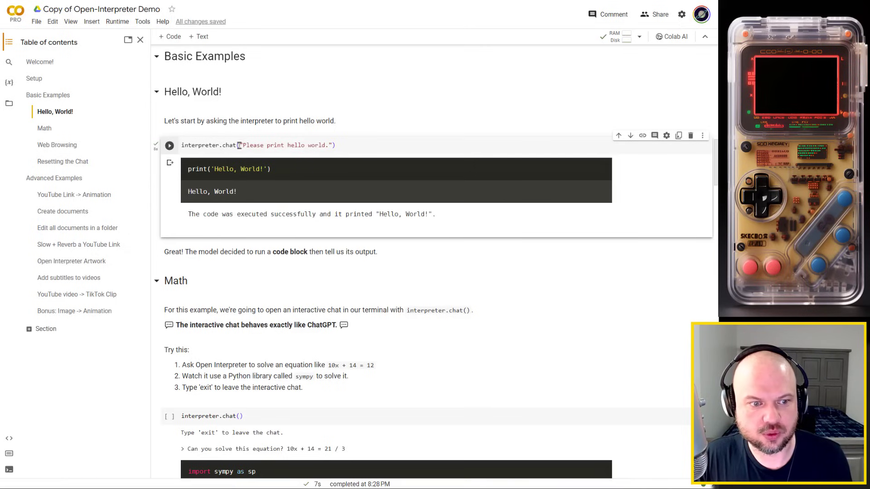
left_click_drag(247, 145, 332, 145)
key("BackSpace")
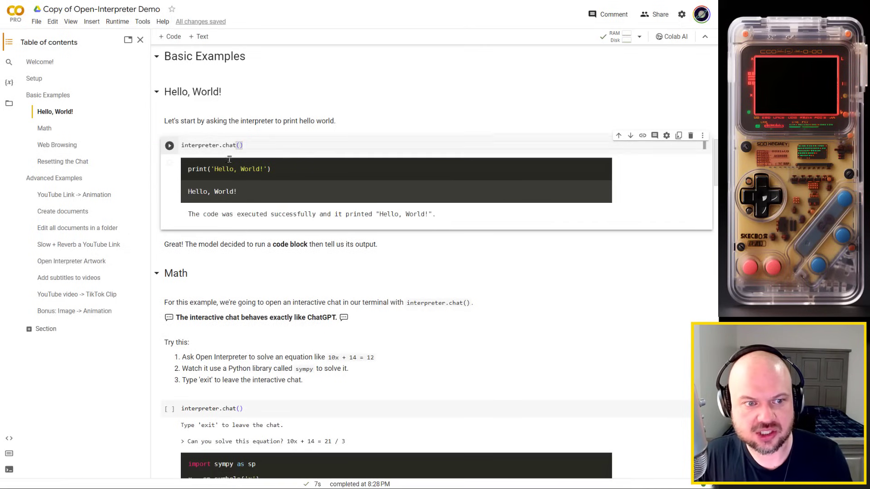
left_click(169, 145)
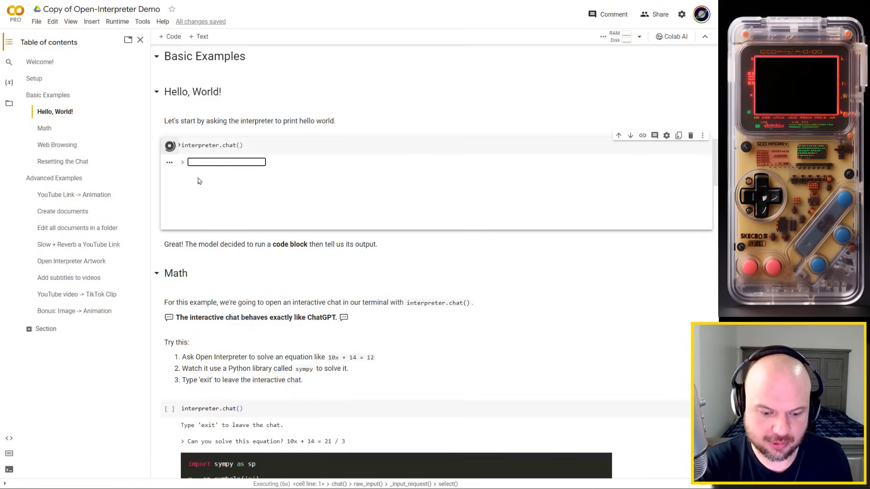
type("what is 12 times 89")
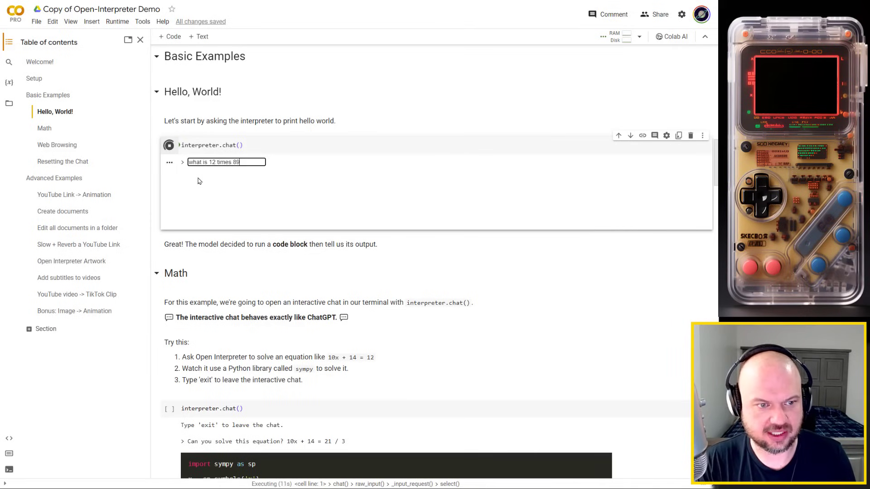
key("Return")
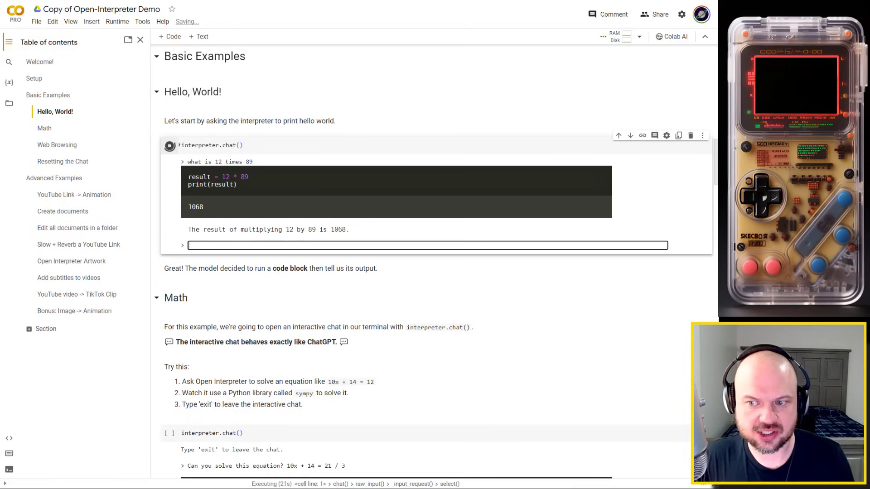
scroll(435, 271, "down", 5)
scroll(435, 272, "down", 5)
scroll(435, 272, "down", 3)
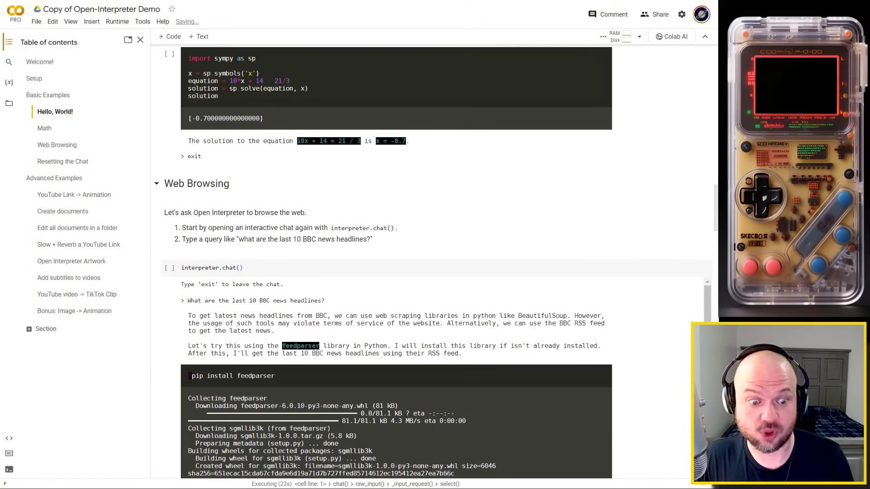
scroll(435, 272, "down", 4)
scroll(435, 272, "down", 5)
scroll(435, 272, "down", 6)
scroll(435, 272, "down", 6)
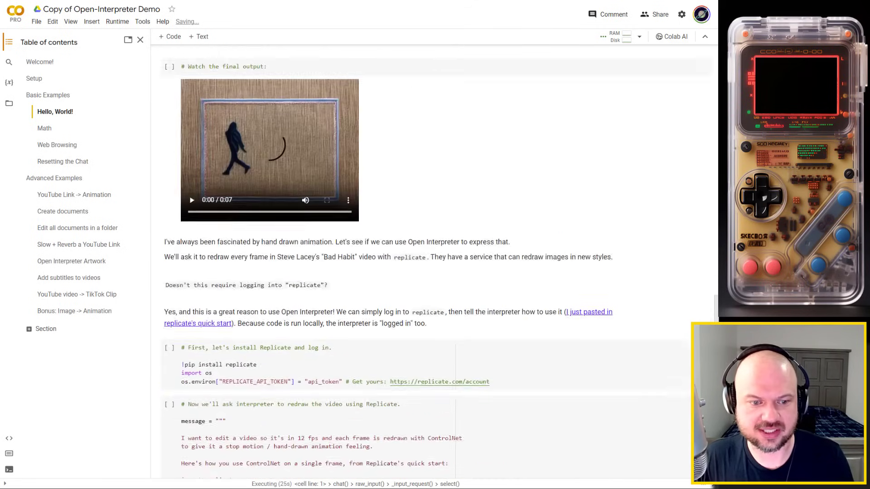
scroll(435, 273, "down", 3)
scroll(435, 272, "up", 6)
scroll(435, 272, "up", 1)
scroll(436, 272, "up", 1)
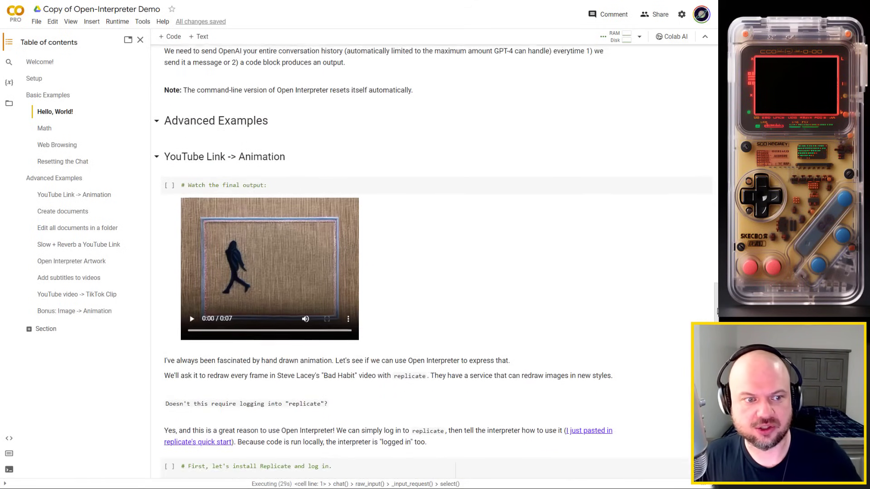
scroll(435, 272, "down", 5)
scroll(435, 272, "down", 5)
scroll(435, 272, "down", 5)
scroll(435, 272, "down", 5)
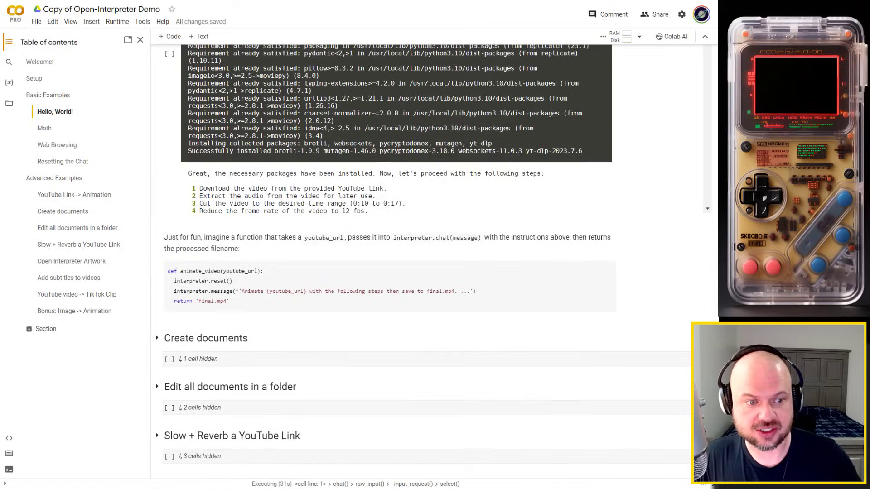
scroll(435, 272, "down", 3)
scroll(435, 272, "down", 2)
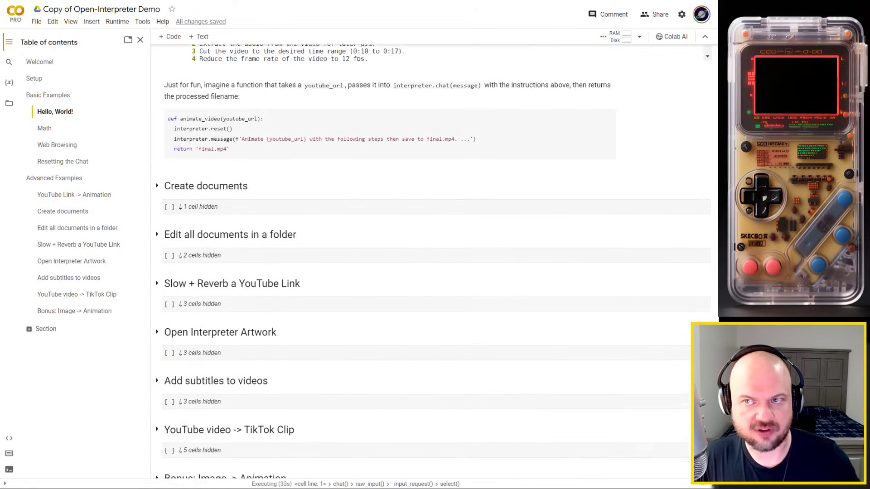
scroll(435, 273, "down", 1)
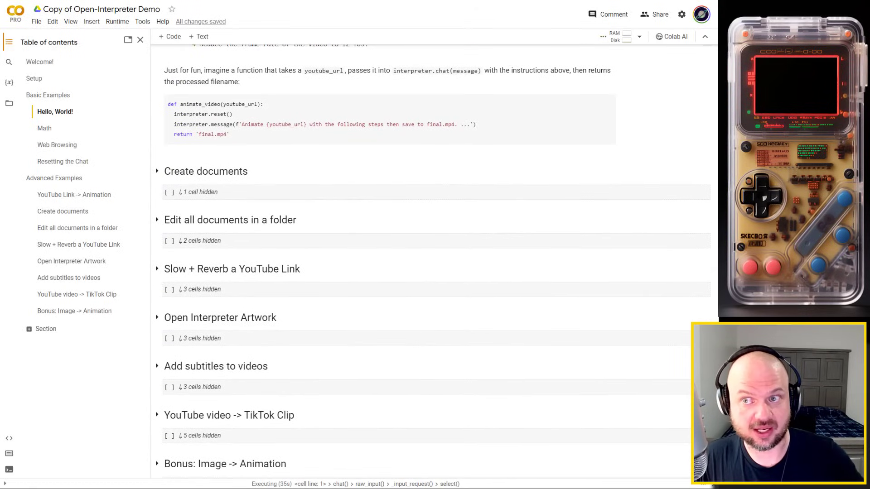
scroll(435, 272, "down", 1)
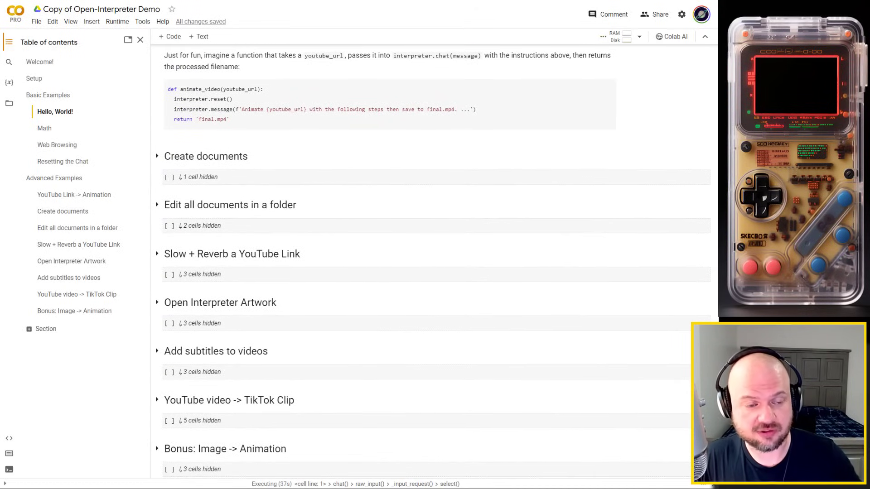
scroll(436, 272, "down", 1)
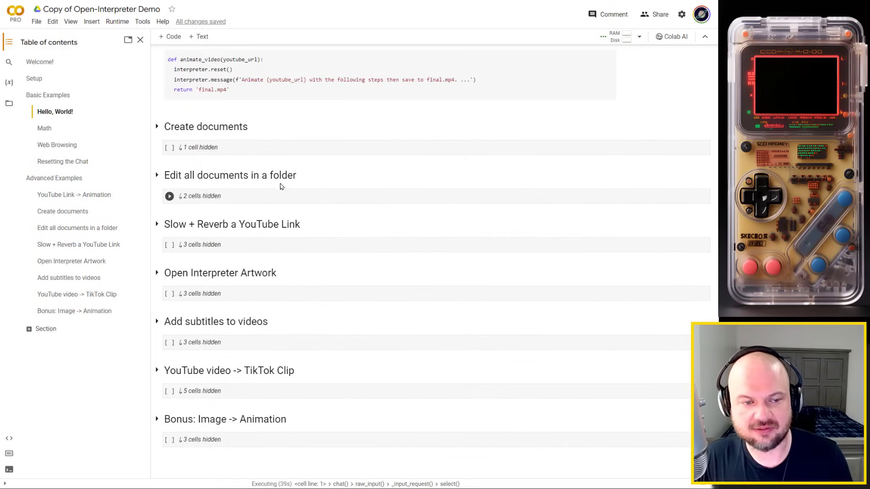
scroll(360, 224, "down", 4)
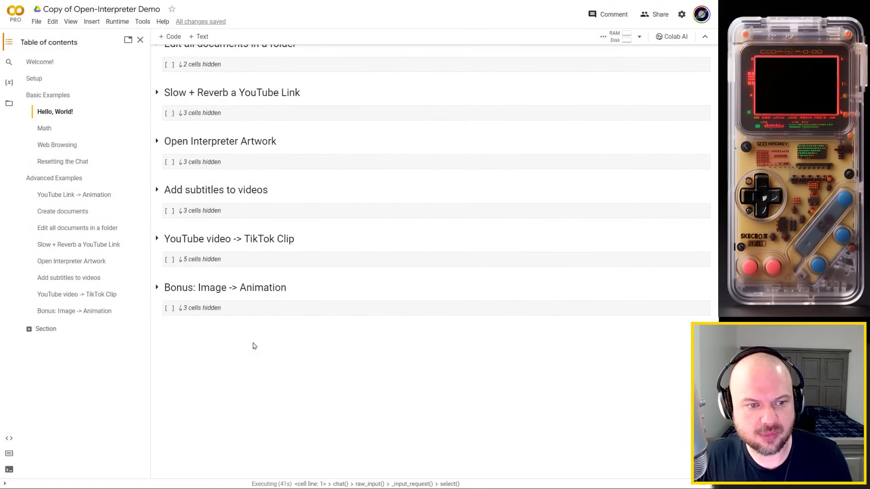
- Expand the 'Open Interpreter Artwork' section to reveal its Replicate video-animation example
left_click(158, 142)
scroll(266, 272, "down", 3)
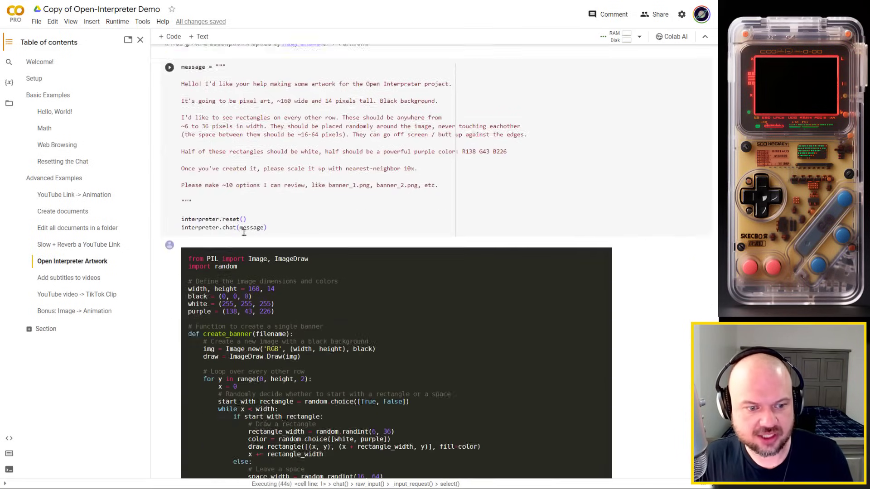
scroll(265, 306, "up", 5)
scroll(265, 310, "up", 5)
scroll(265, 306, "up", 5)
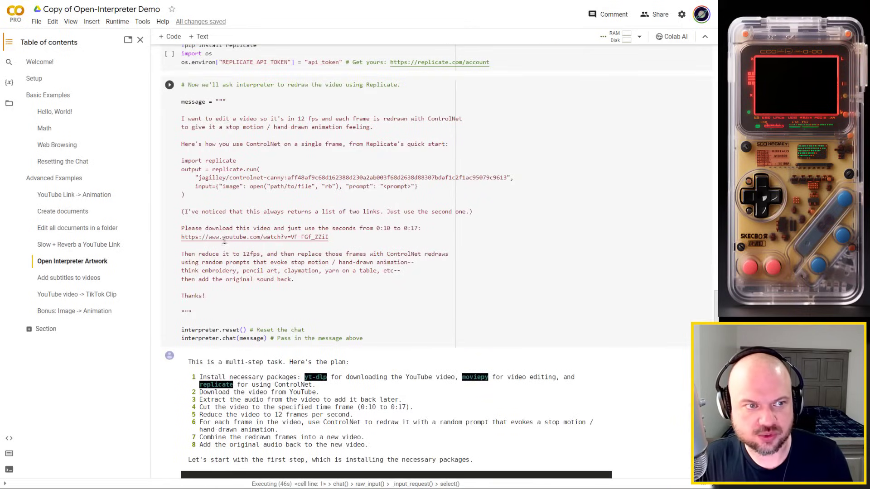